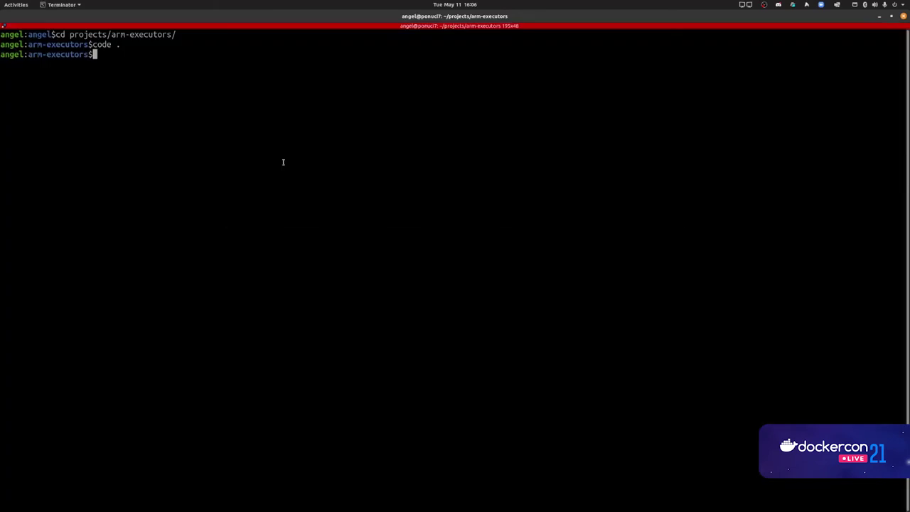
Clear the terminal and check the git status of the arm-executors repository.
text(clear)
key(Return)
text(git status)
key(Return)
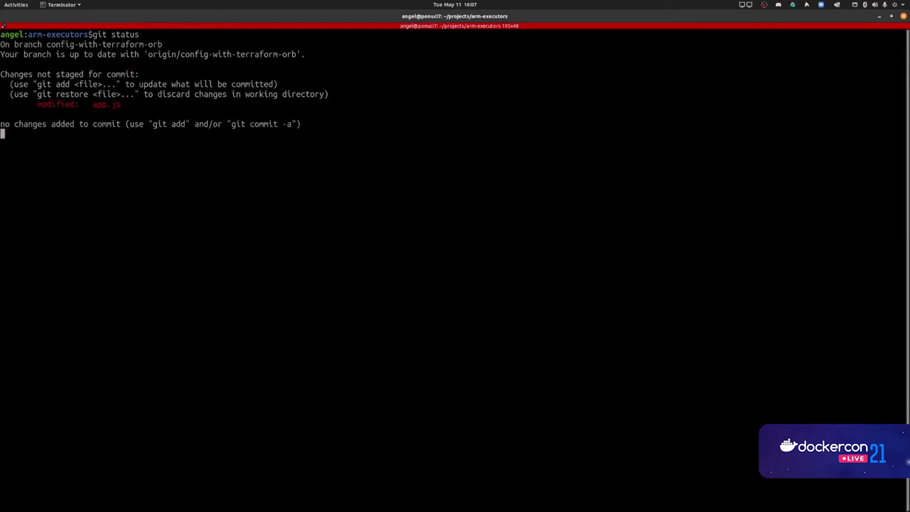
Commit app.js with the message "updated version number" and push the commit to the remote.
text(gi)
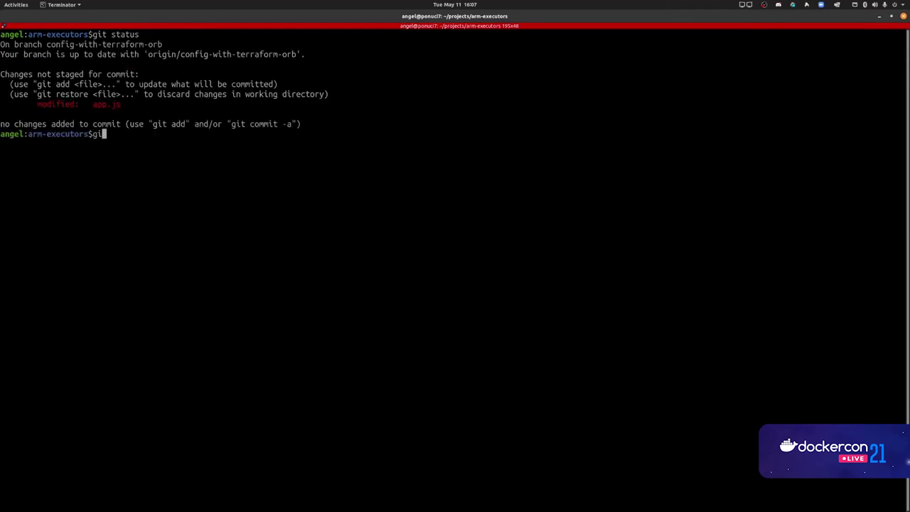
text(t status ap)
key(Tab)
text(-m"u)
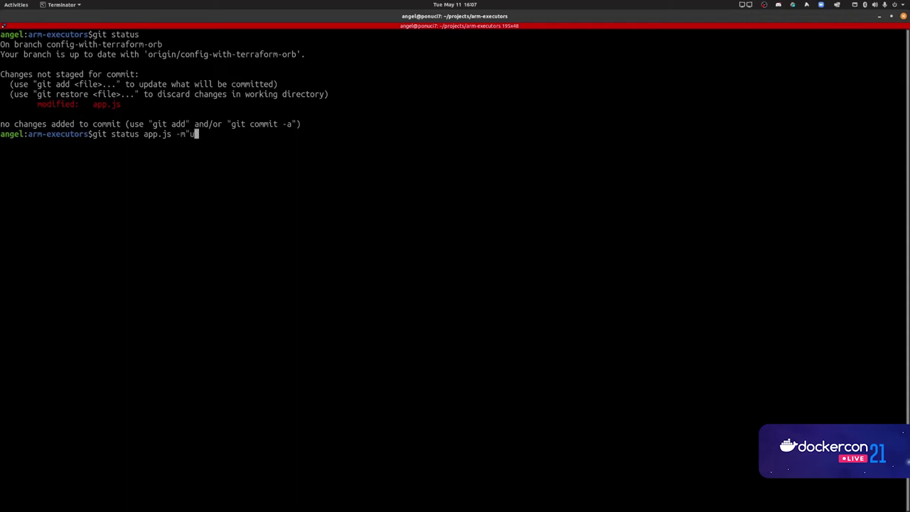
text(pdated version number)
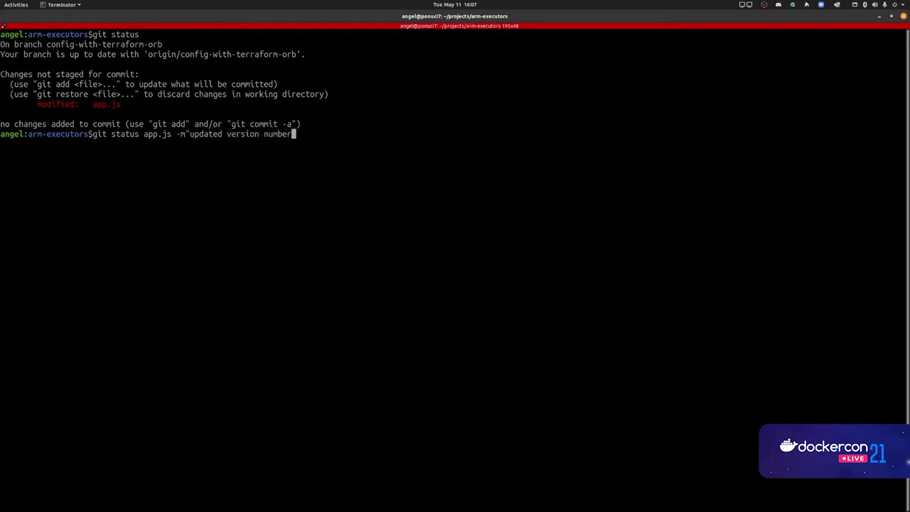
text(")
key(Left)
key(Left)
key(Left)
key(Left)
key(Left)
key(Left)
key(Left)
key(Left)
key(Left)
key(Left)
key(Left)
key(Left)
key(Left)
key(Left)
key(Left)
key(Left)
key(Left)
key(Left)
key(Left)
key(Left)
key(Left)
key(BackSpace)
key(BackSpace)
key(BackSpace)
key(BackSpace)
key(BackSpace)
key(BackSpace)
key(BackSpace)
text(commit)
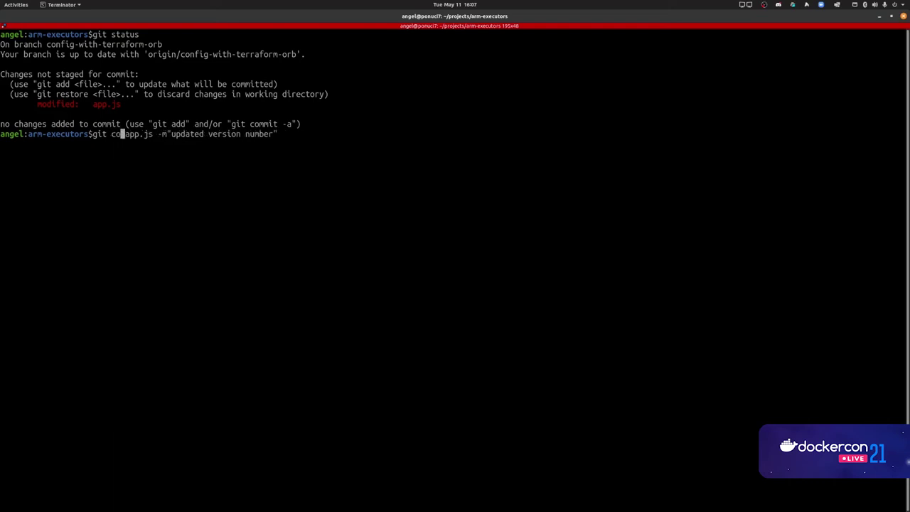
key(Return)
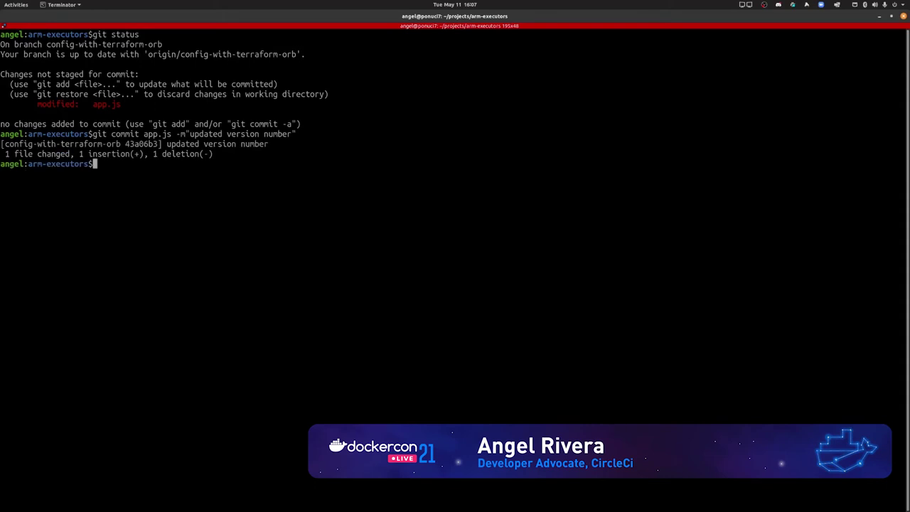
text(git push)
key(Return)
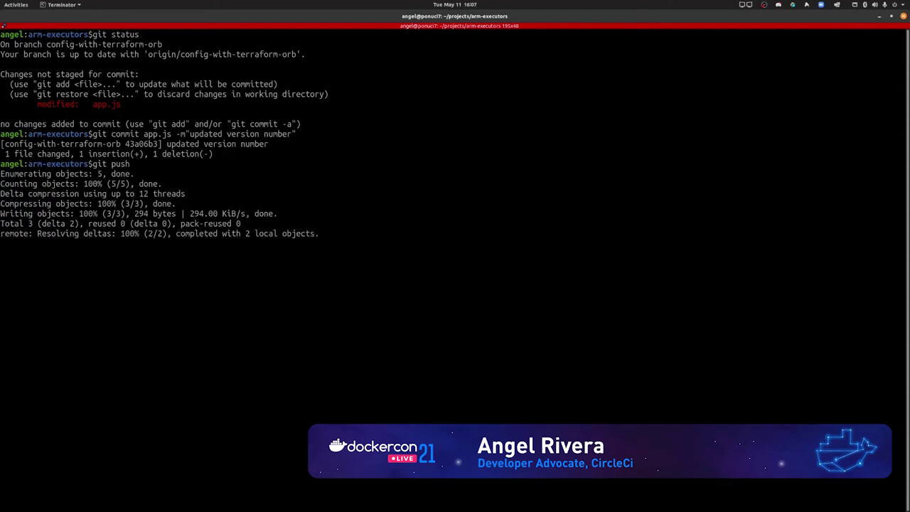
Switch to Chrome, leave the slideshow, and open the running build workflow of arm-executors pipeline 59 in CircleCI.
key(alt+Tab)
key(alt+Tab)
key(alt+Tab)
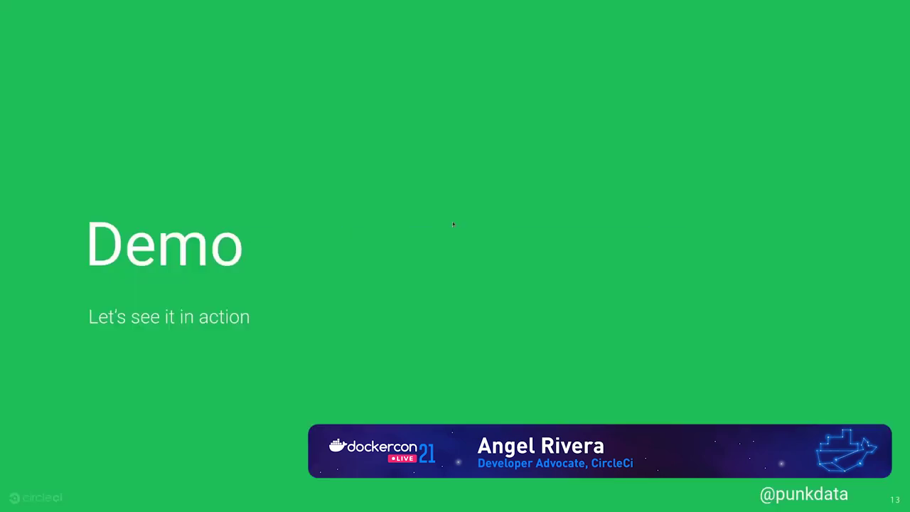
key(Escape)
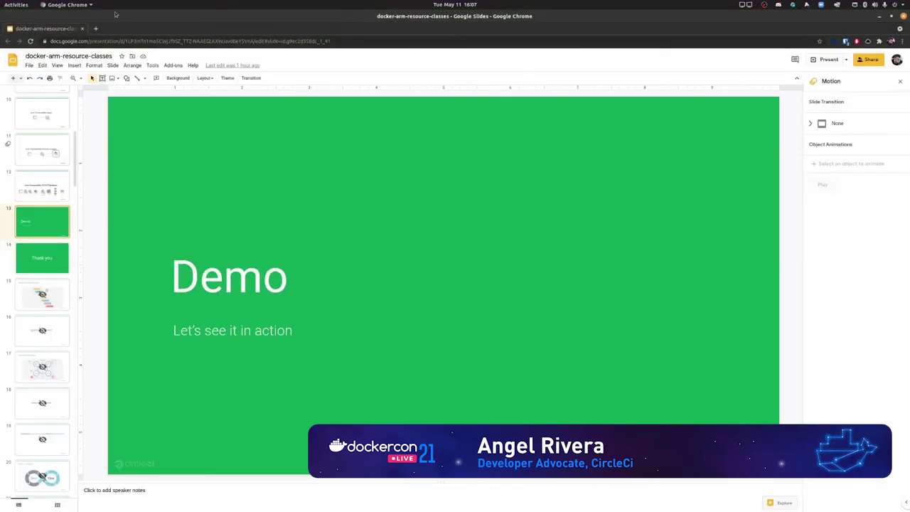
key(alt+grave)
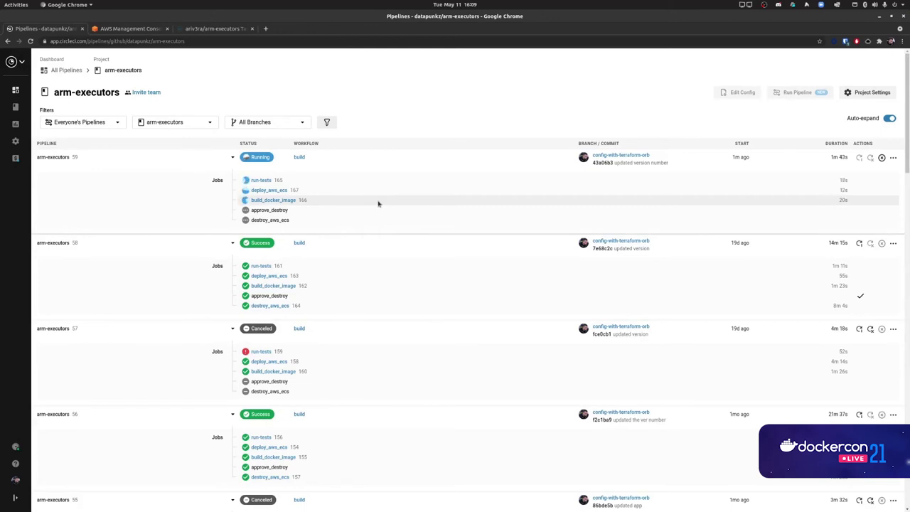
click(262, 158)
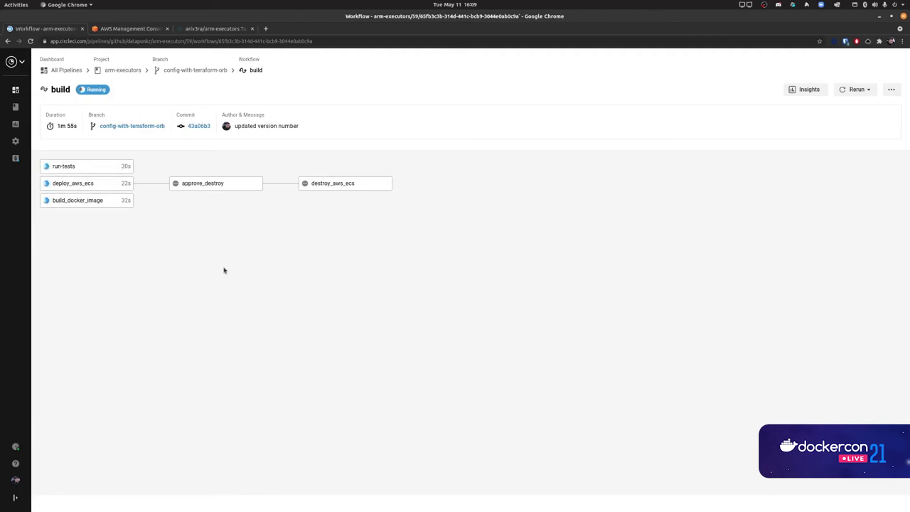
Check which executor the build_docker_image job uses, then return to the build workflow.
click(77, 202)
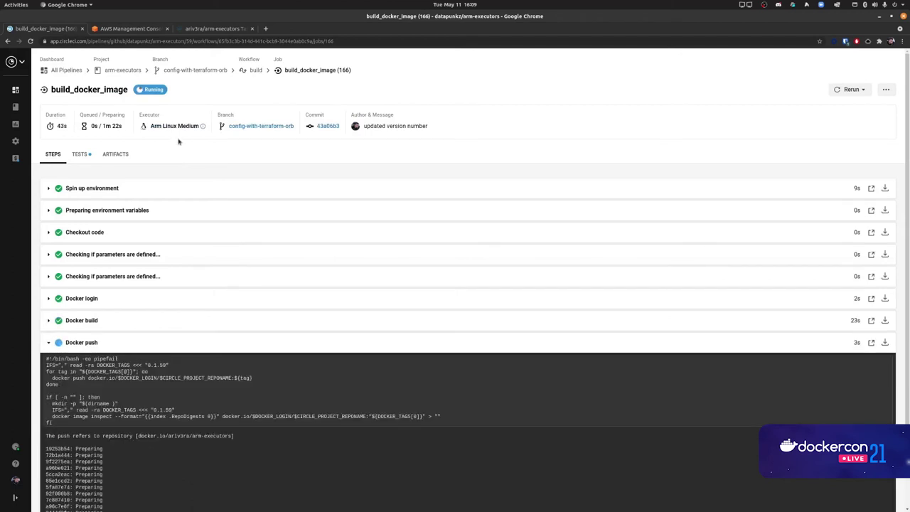
triple_click(149, 128)
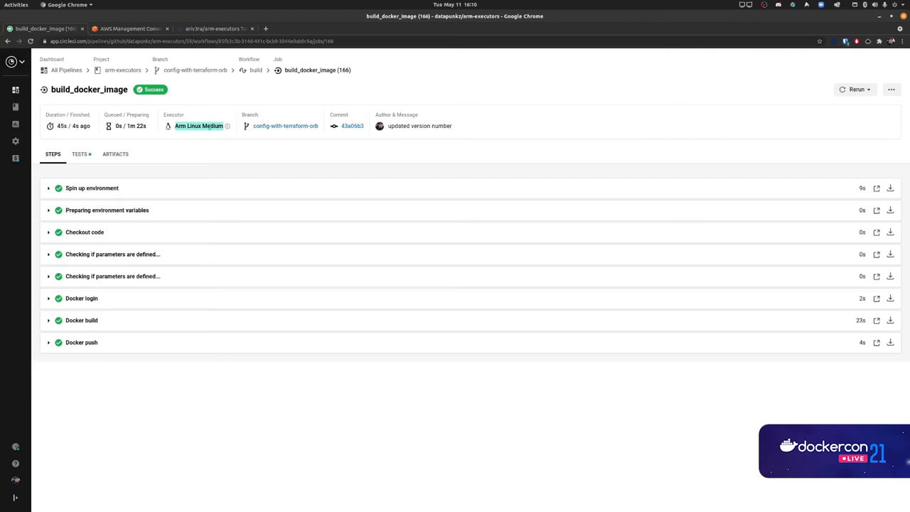
click(253, 70)
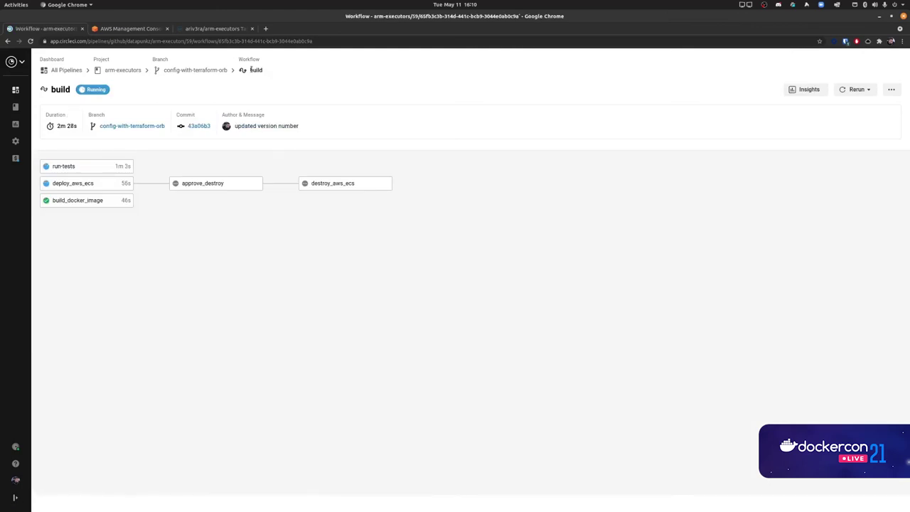
Reopen the build_docker_image job and examine the base image in the Docker build step's output, collapsing the log when done.
click(99, 203)
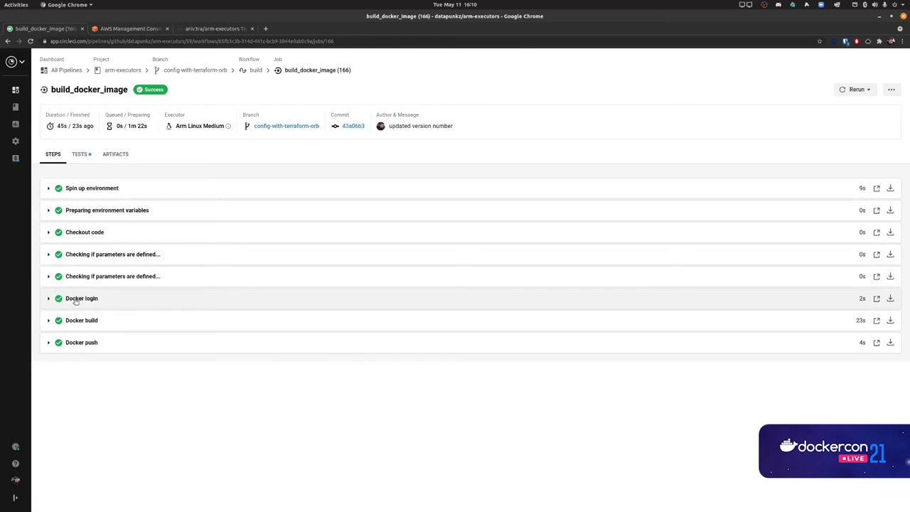
click(74, 321)
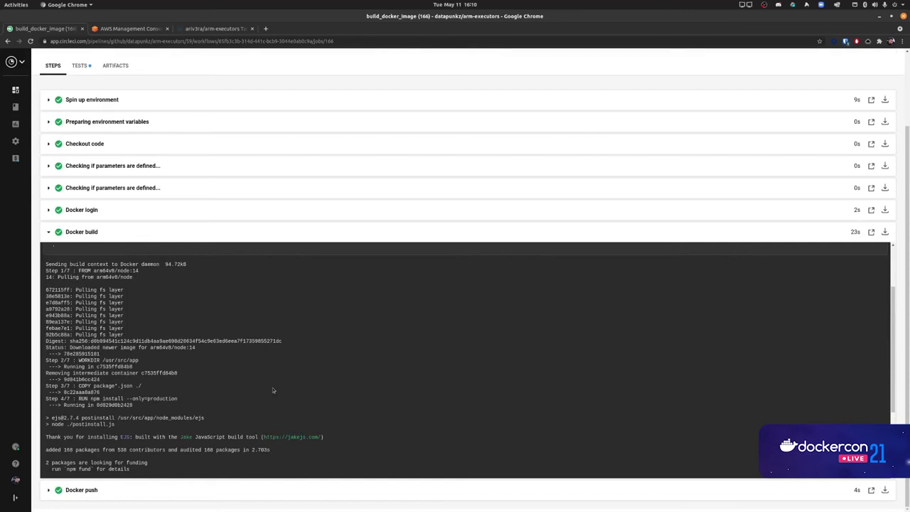
drag(91, 273, 115, 273)
scroll(252, 260, up, 2)
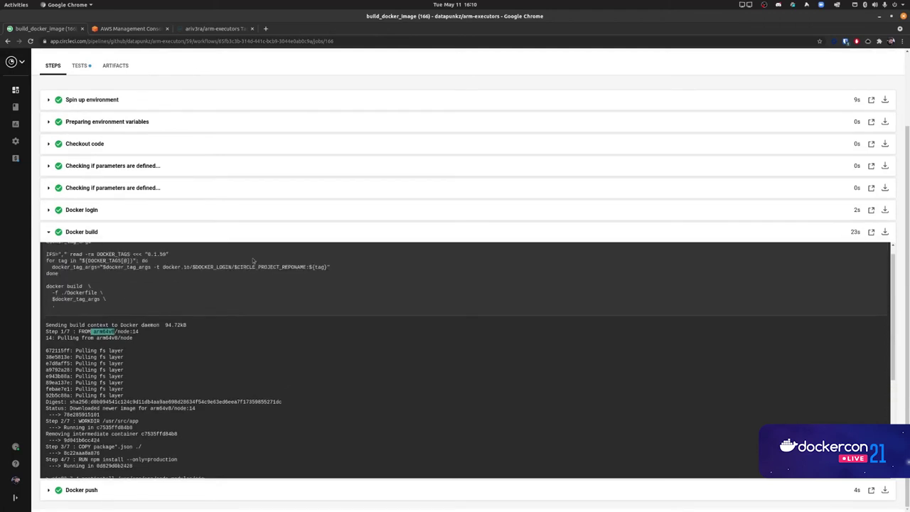
scroll(253, 261, up, 4)
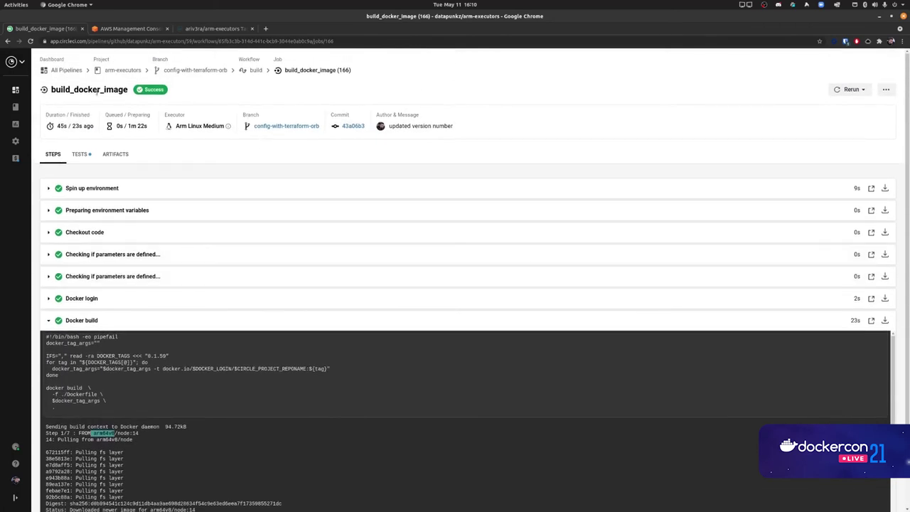
click(48, 320)
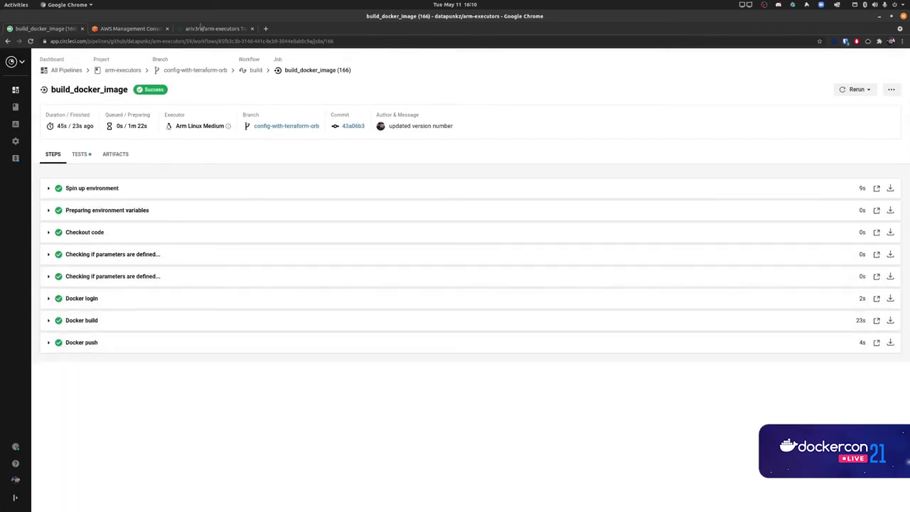
Refresh the arm-executors repository on Docker Hub and examine tag 0.1.59 and its pull command in the tag list.
click(209, 29)
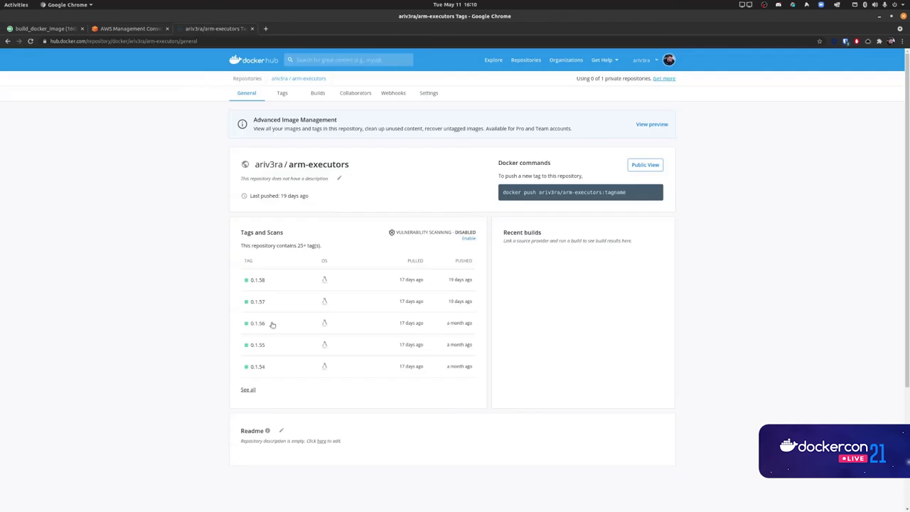
key(ctrl+r)
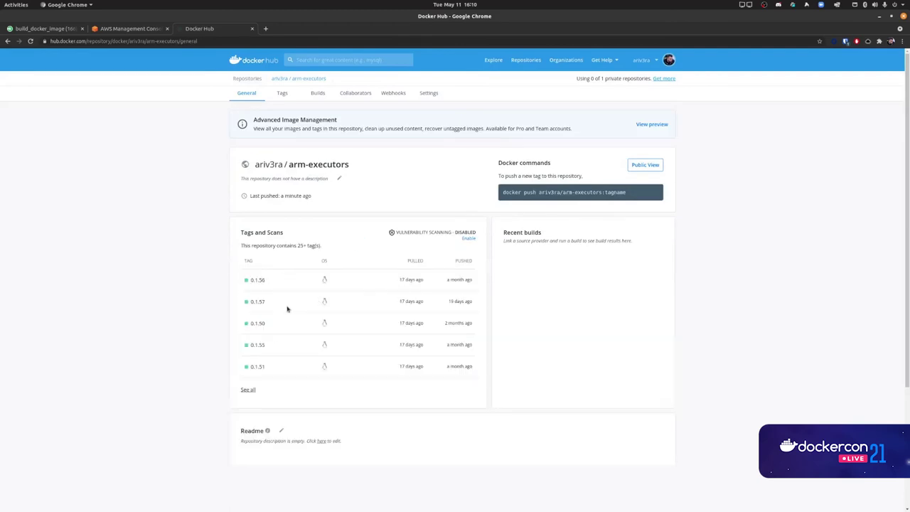
click(282, 95)
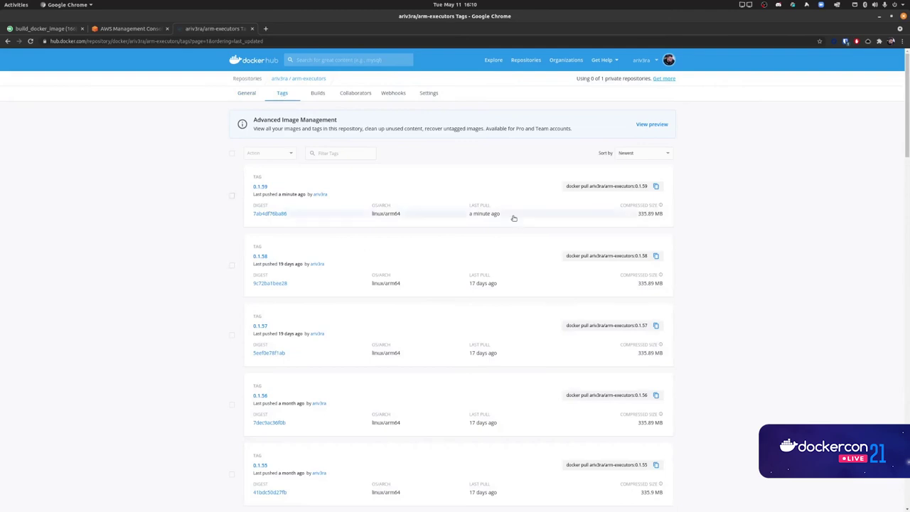
drag(512, 212, 758, 147)
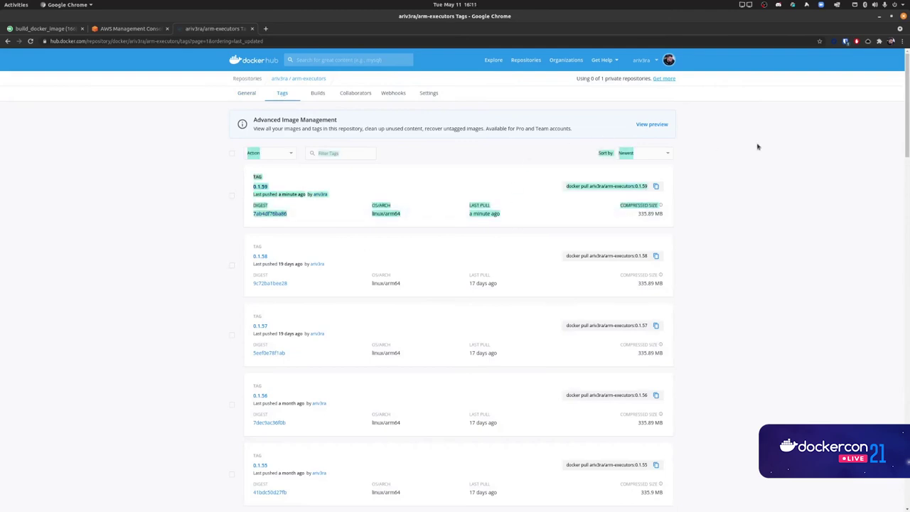
click(678, 172)
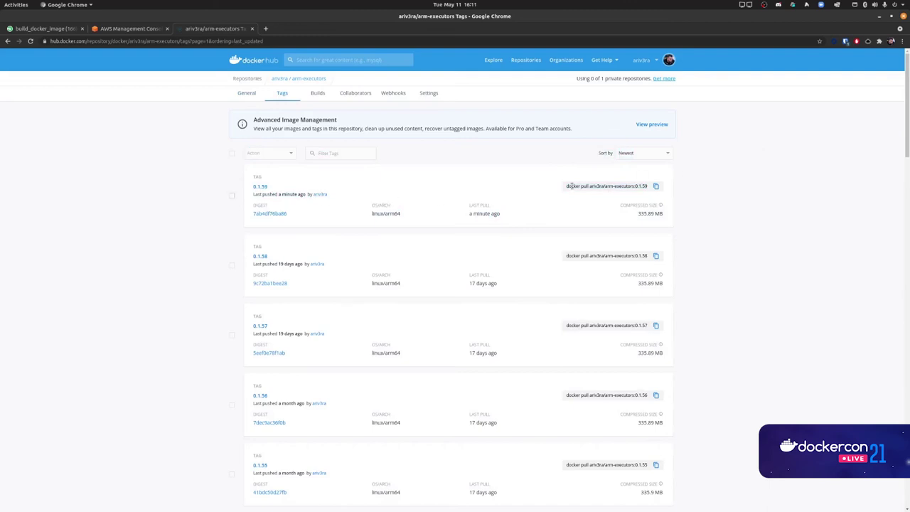
drag(566, 185, 646, 185)
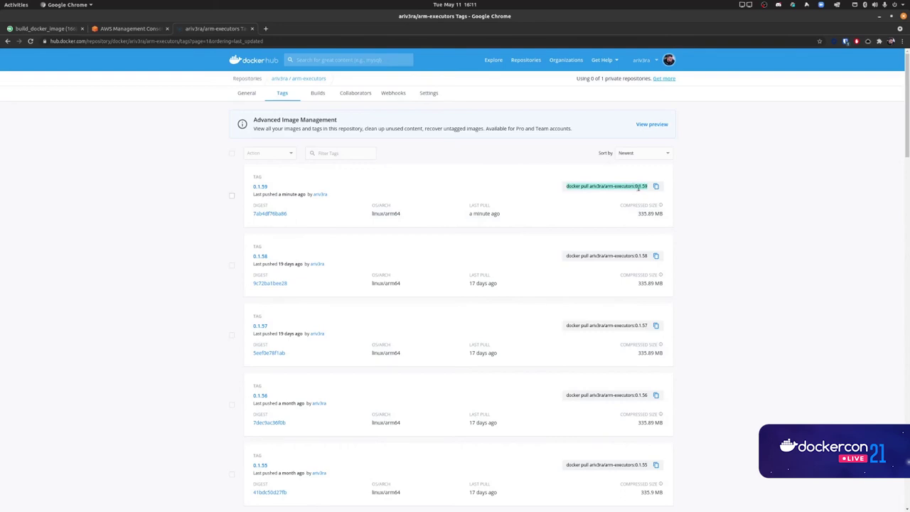
click(719, 228)
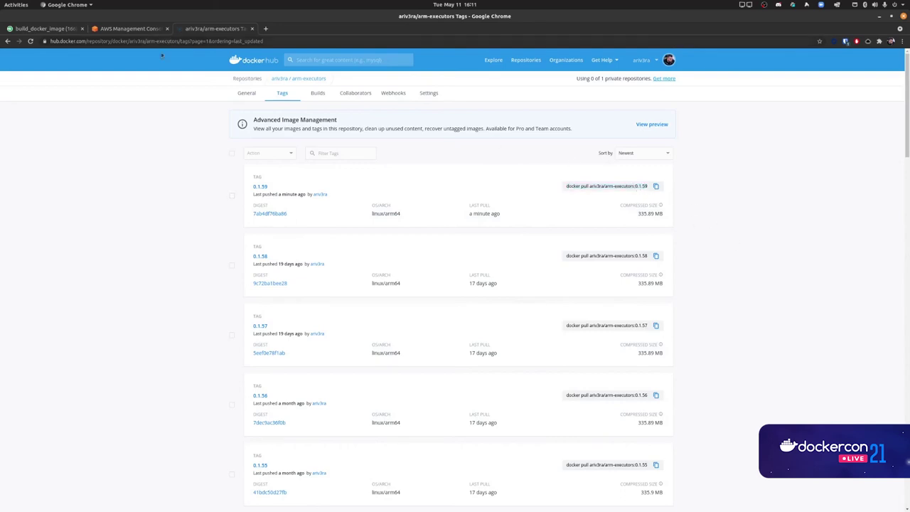
Return to CircleCI, open pipeline 59's deploy_aws_ecs job, and examine the terraform apply output, collapsing the log when done.
click(41, 29)
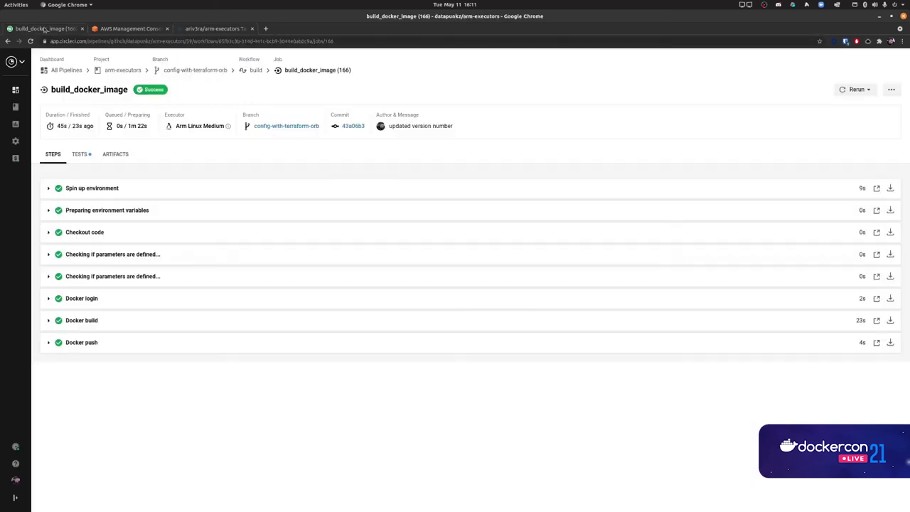
click(199, 73)
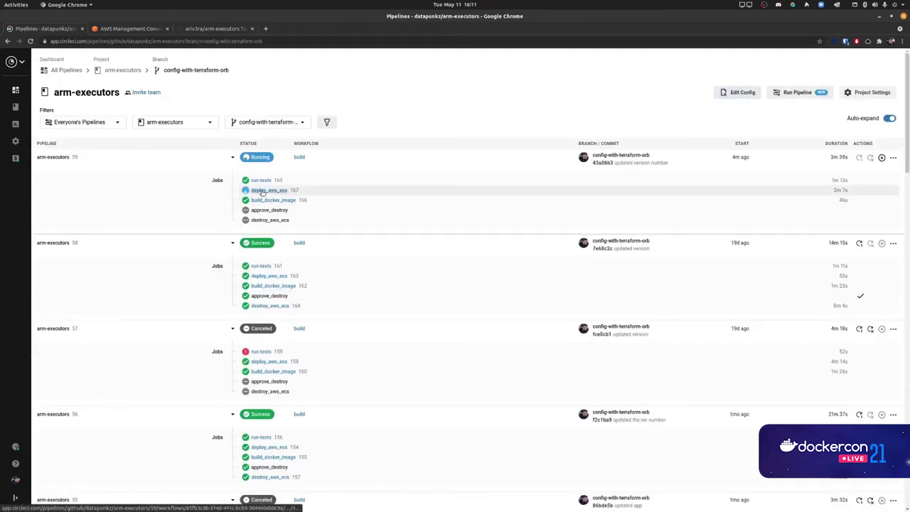
click(263, 191)
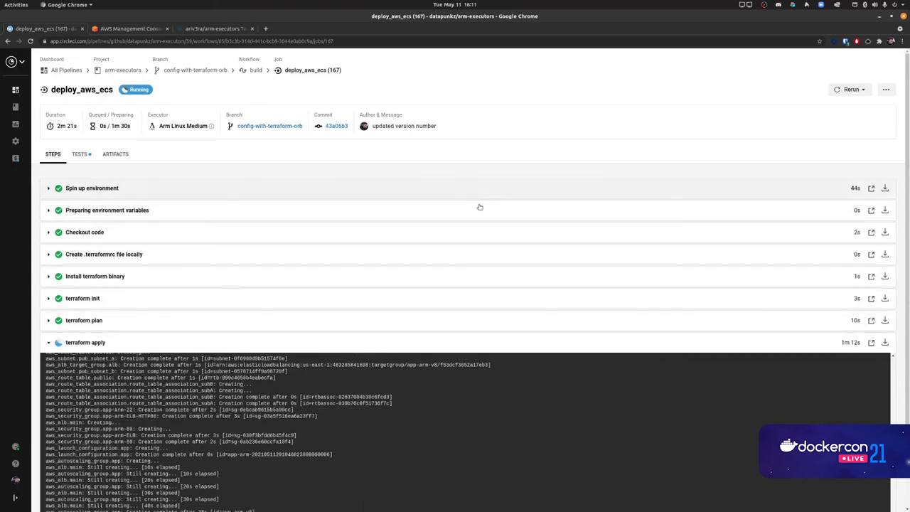
scroll(424, 258, down, 3)
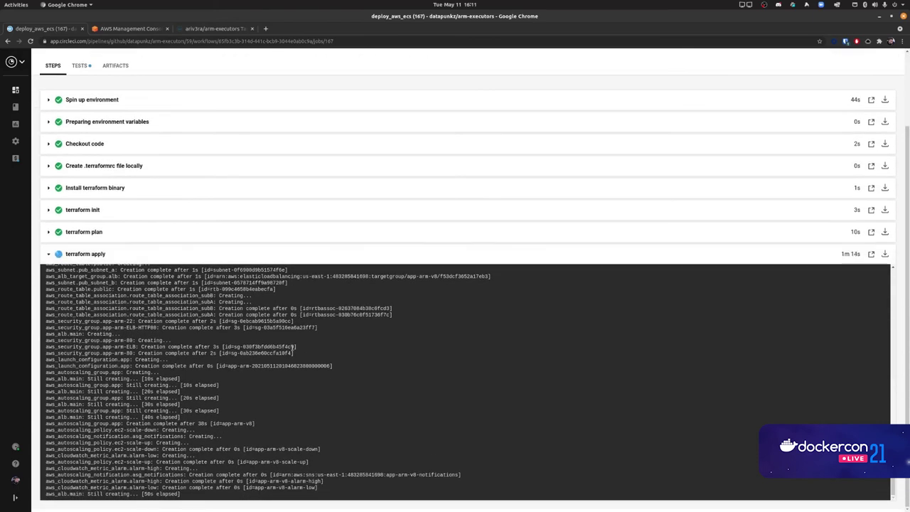
click(50, 254)
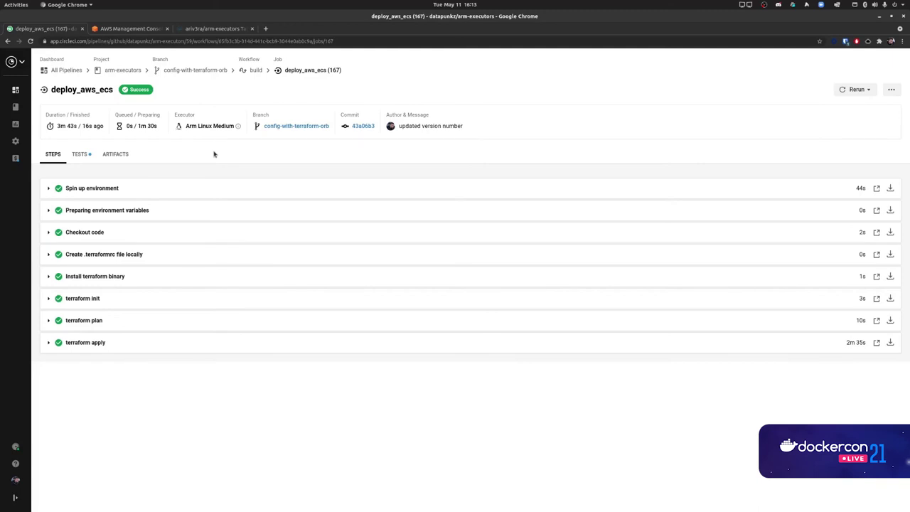
Go back to the config-with-terraform-orb pipelines and open the build workflow of pipeline 59.
click(197, 73)
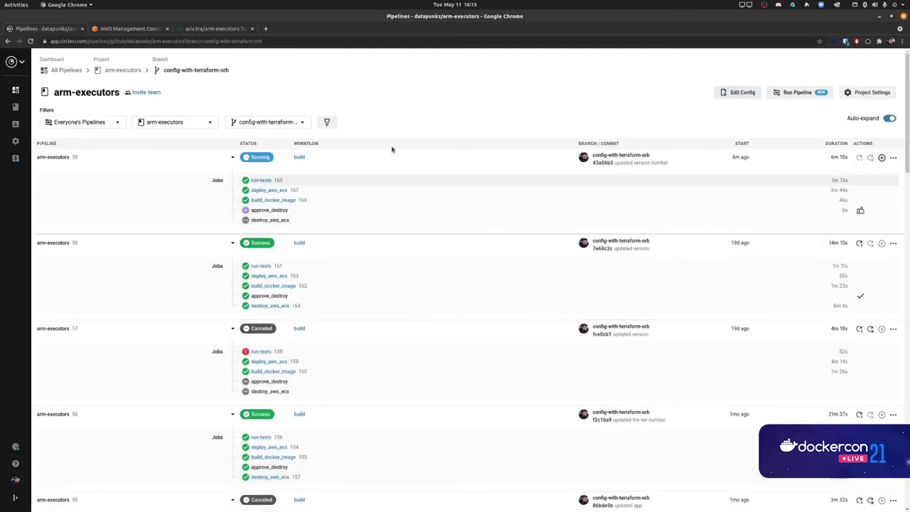
click(261, 160)
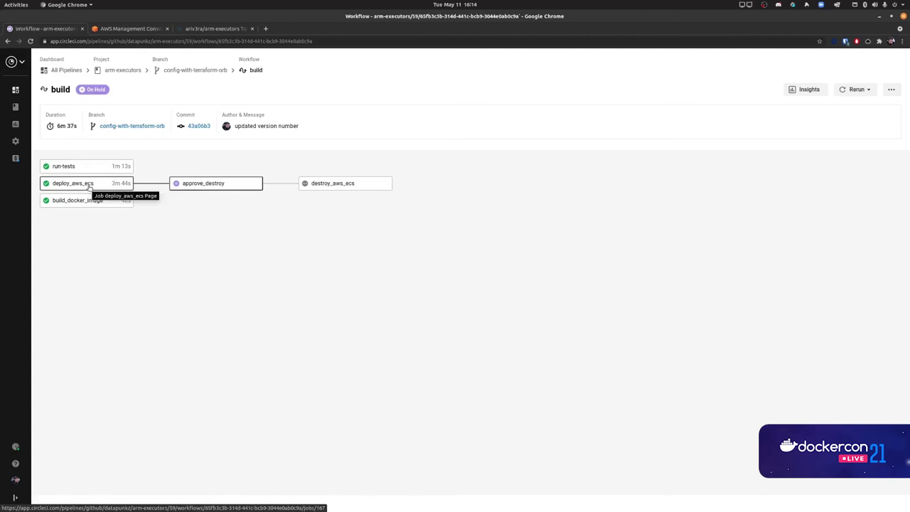
Switch to the AWS Management Console and open the Elastic Container Service clusters.
click(118, 30)
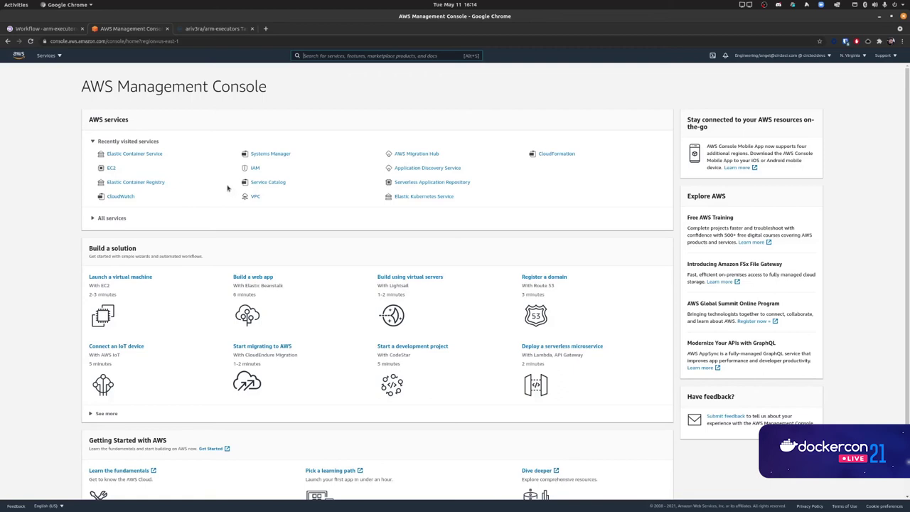
click(158, 153)
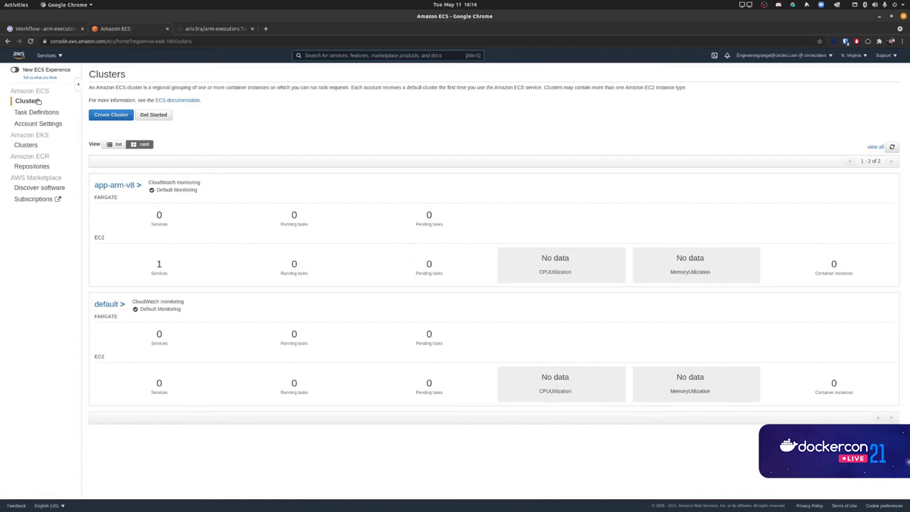
Open the srv_app-arm-v8 service in the app-arm-v8 cluster and display its task definition app-arm:35 as JSON.
click(126, 185)
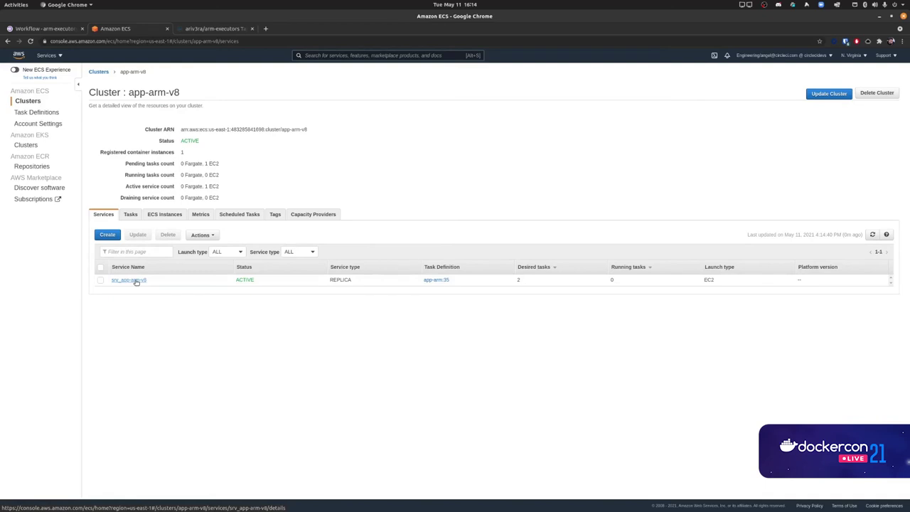
click(135, 280)
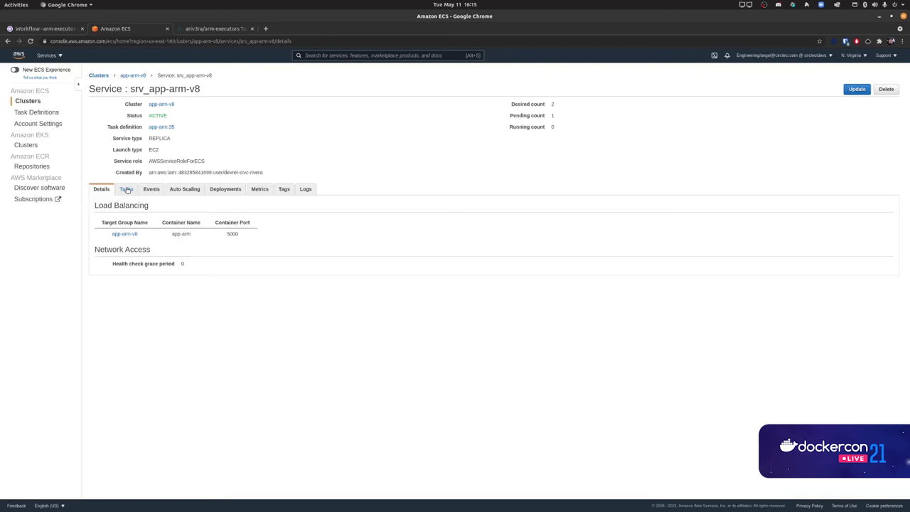
click(163, 128)
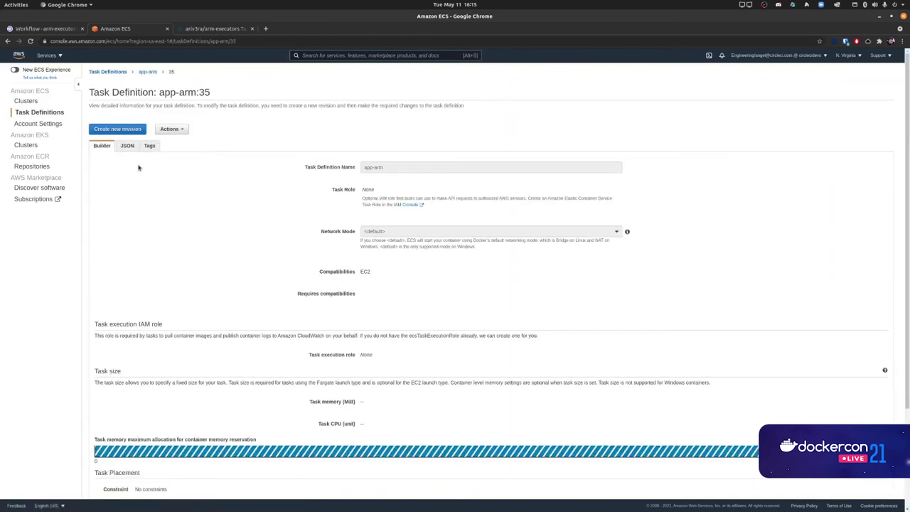
click(128, 145)
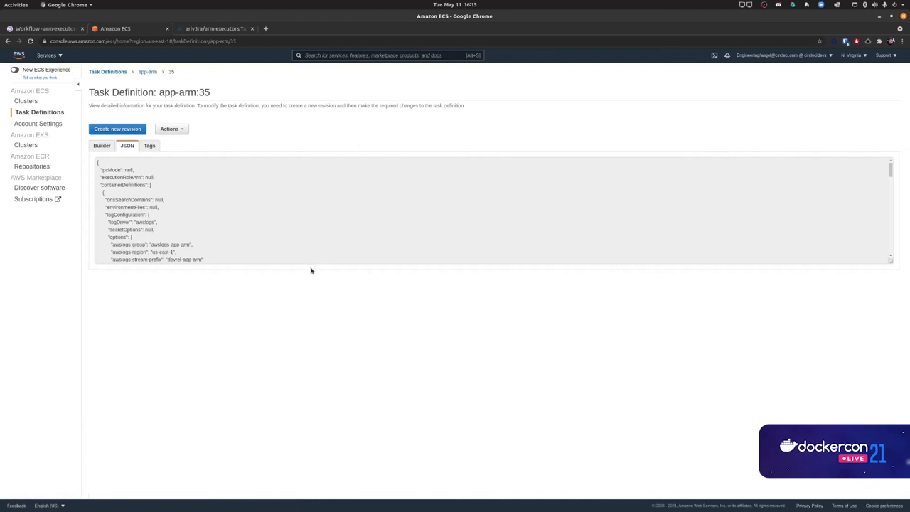
Find the container image entry in the task definition JSON and compare its version with the arm-executors tags on Docker Hub.
scroll(264, 241, down, 5)
scroll(265, 240, down, 10)
scroll(265, 240, down, 2)
scroll(264, 240, down, 8)
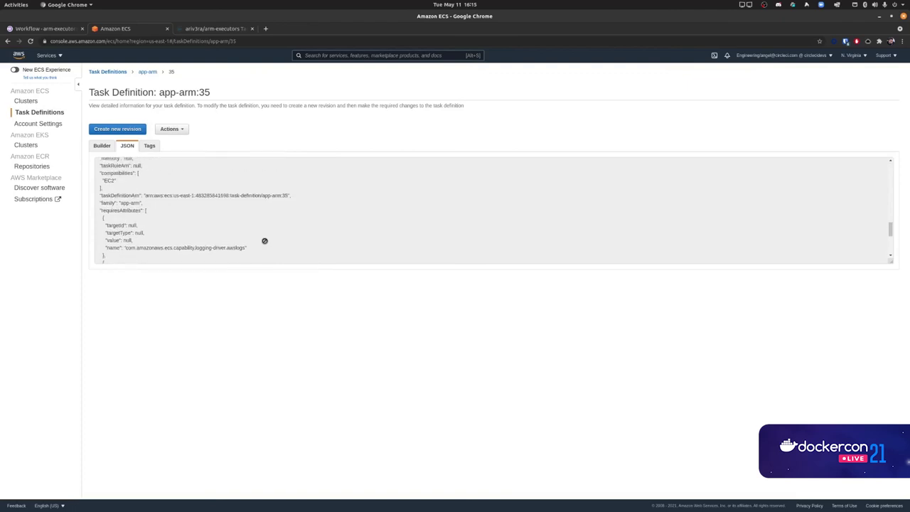
scroll(264, 241, down, 1)
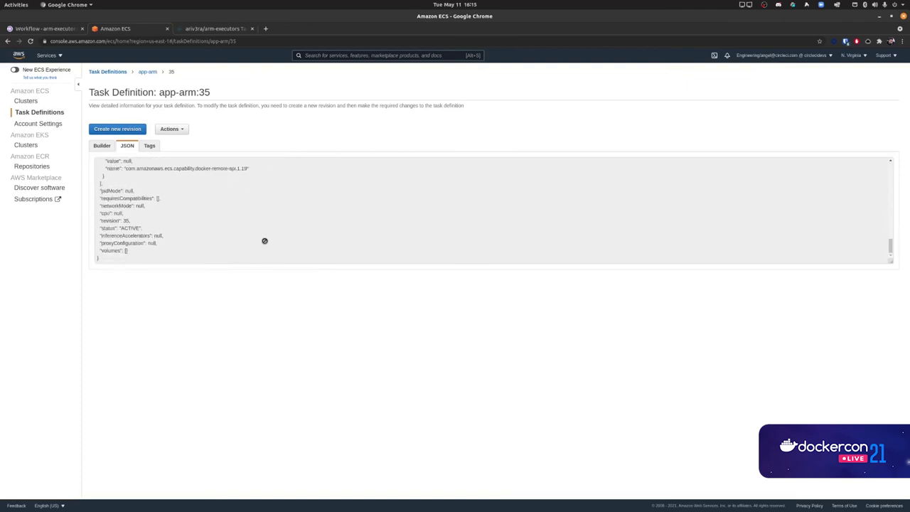
scroll(264, 241, up, 10)
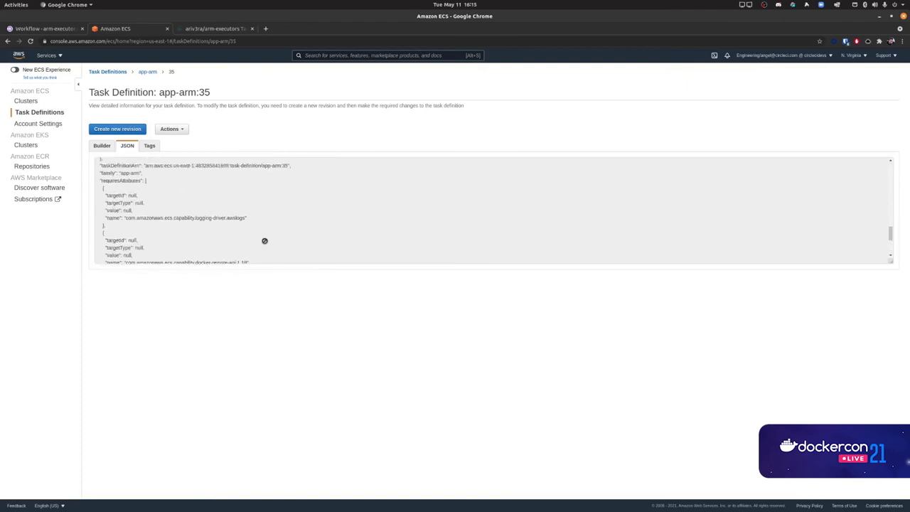
scroll(265, 240, up, 5)
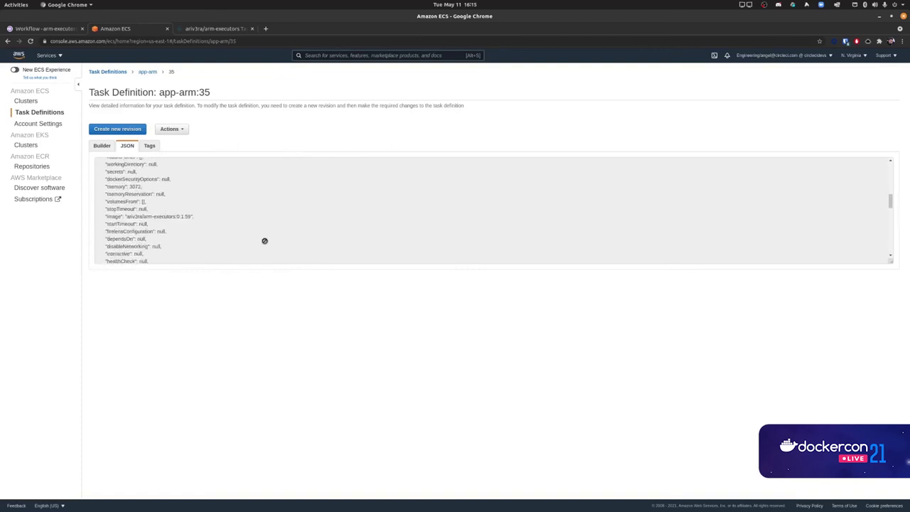
drag(126, 218, 191, 219)
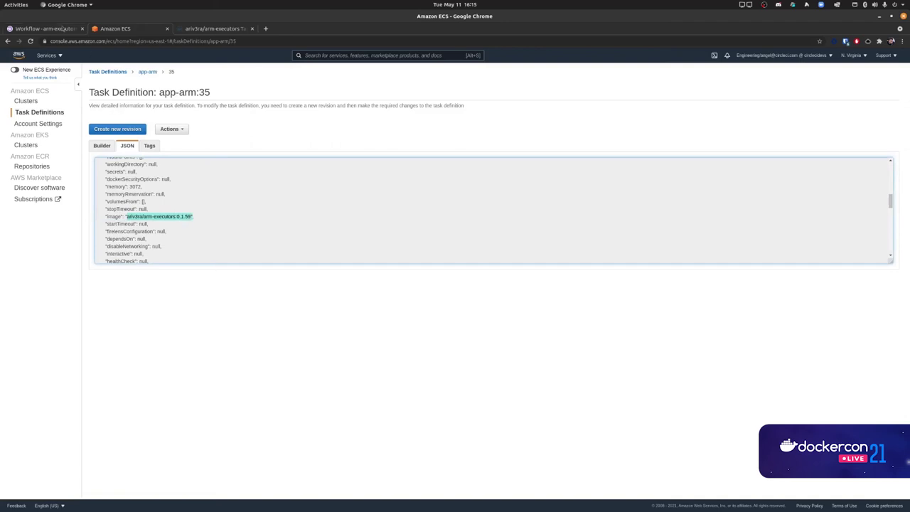
click(232, 30)
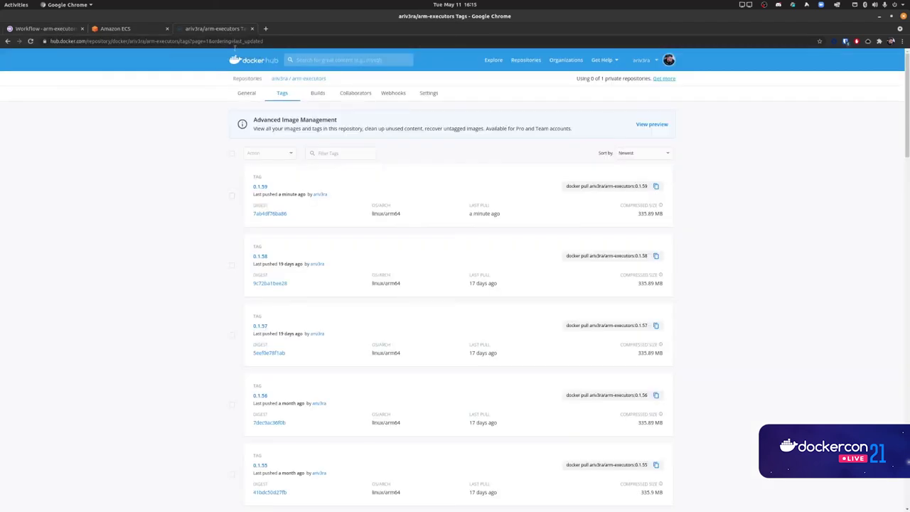
click(124, 29)
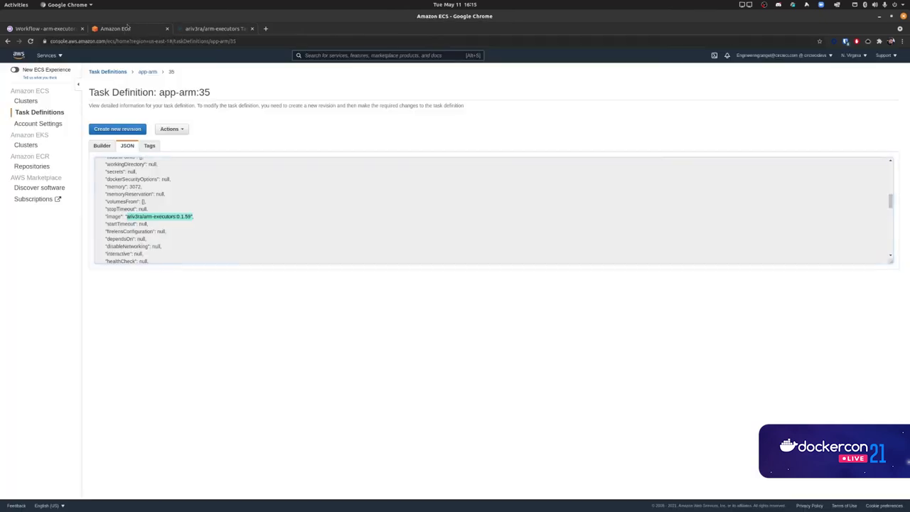
Return to the ECS clusters, reopen app-arm-v8, and examine its tasks and ECS instances.
click(24, 102)
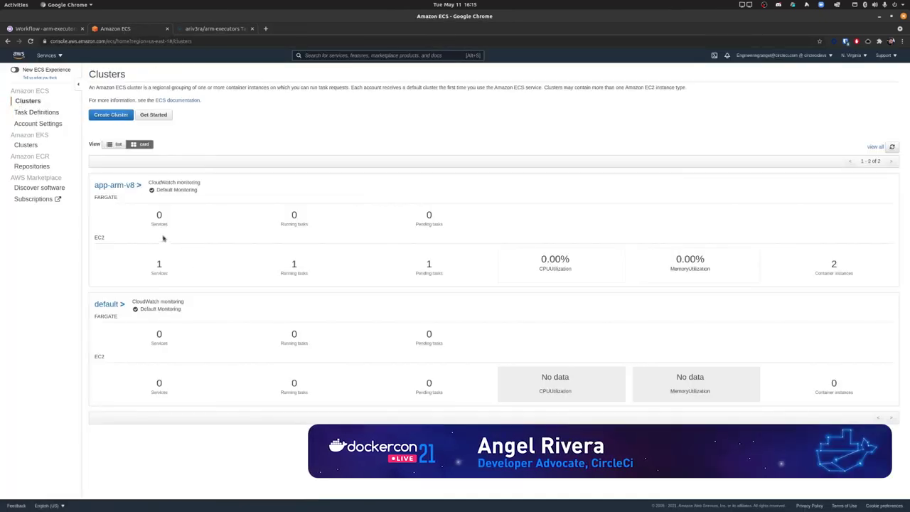
click(113, 185)
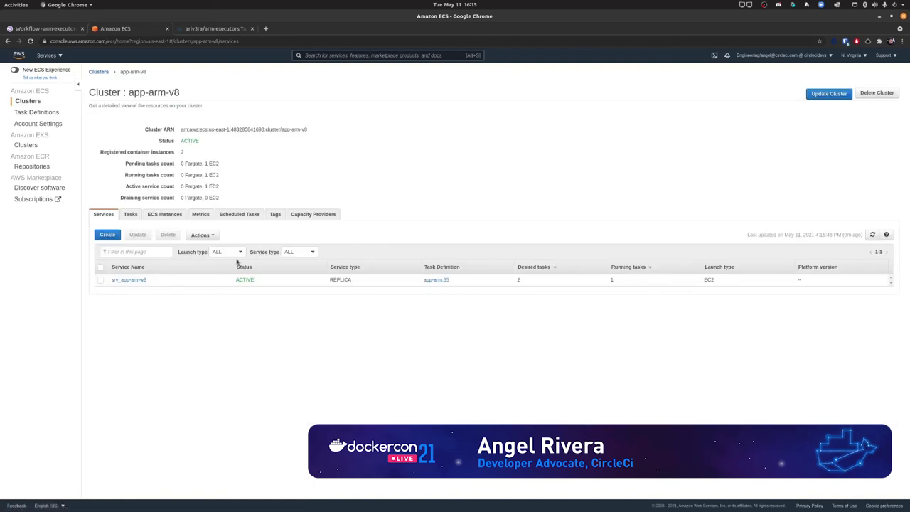
click(133, 216)
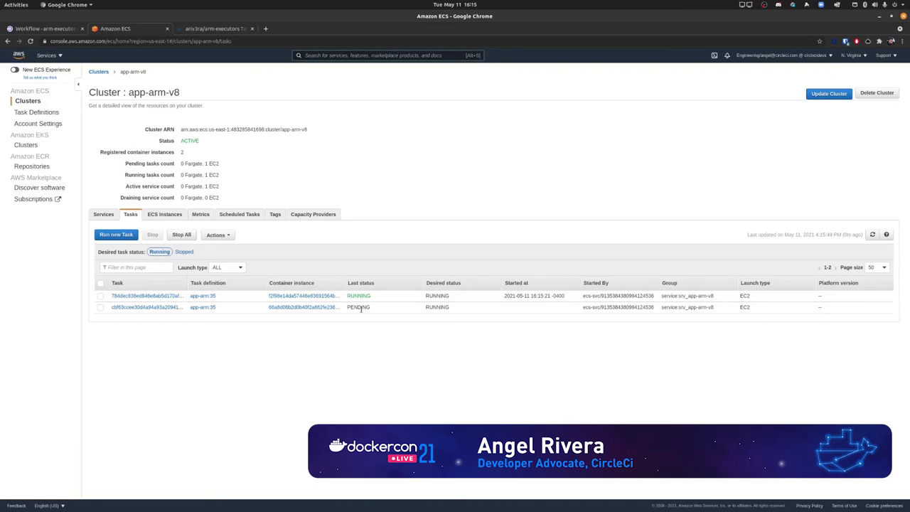
click(169, 218)
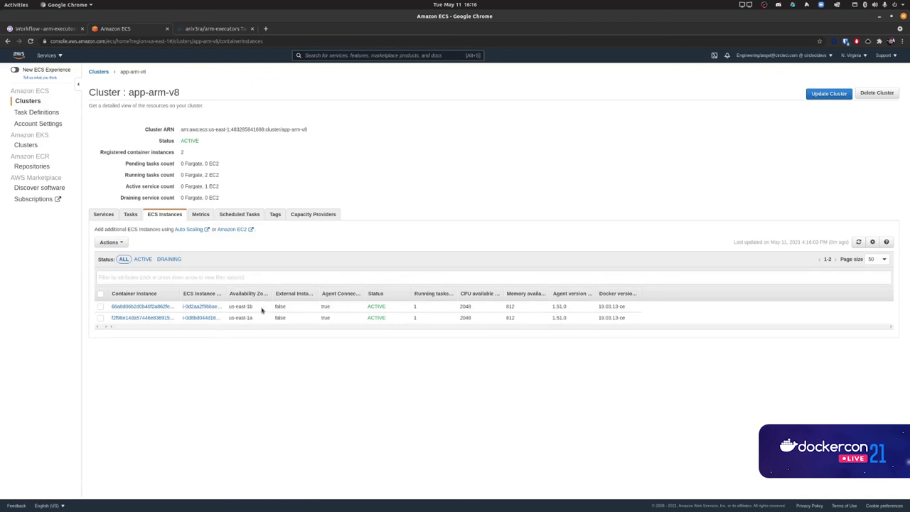
Open the EC2 instance running in us-east-1b and examine its instance type in the description.
click(208, 308)
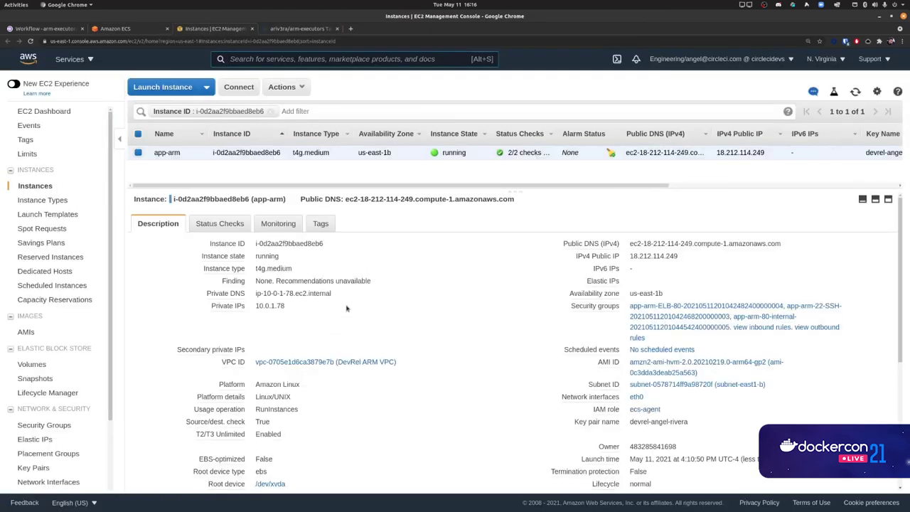
key(alt+s)
mouse_move(229, 267)
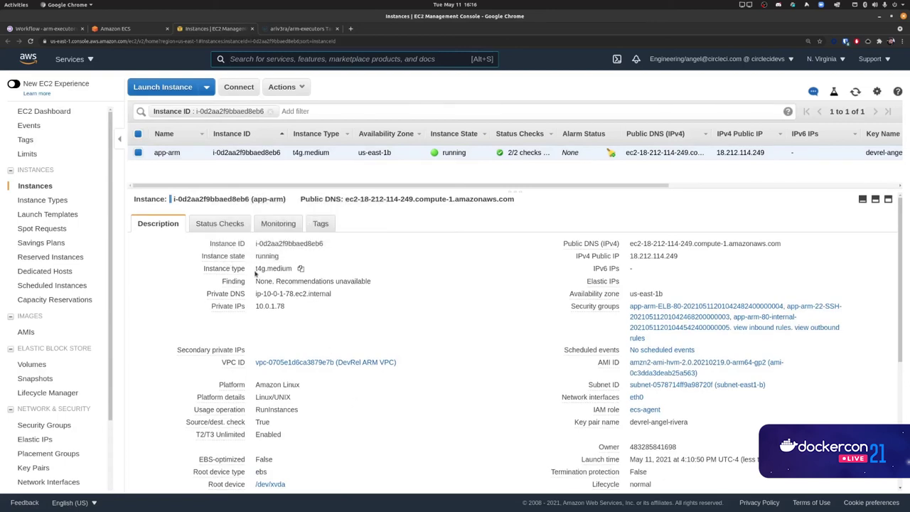
drag(261, 269, 266, 270)
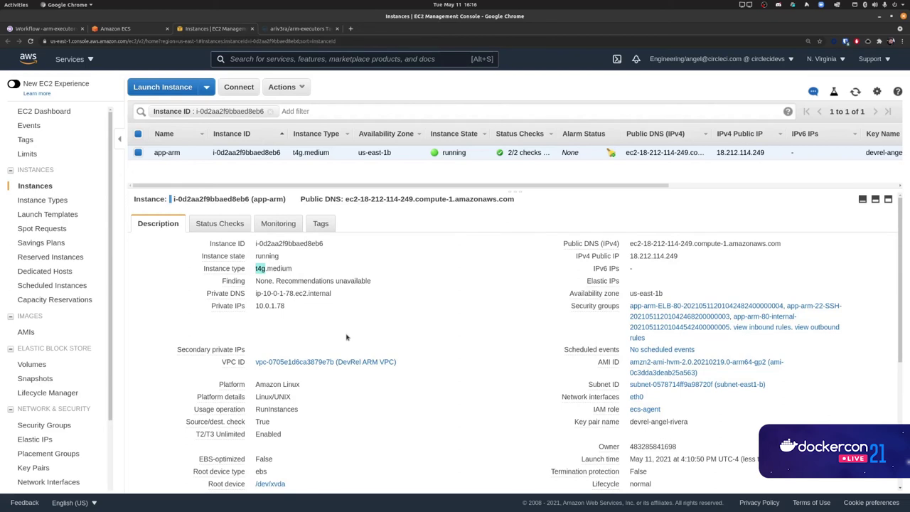
click(261, 272)
click(260, 270)
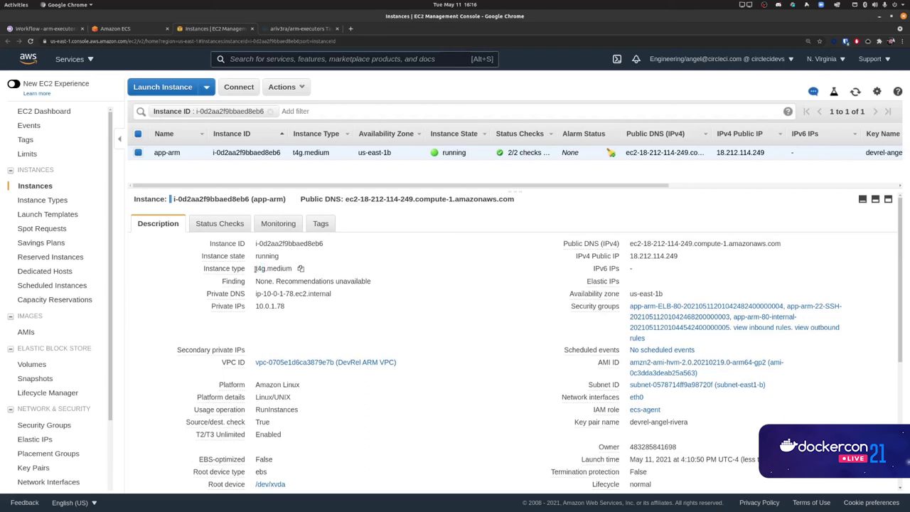
drag(256, 269, 265, 268)
Return to CircleCI, expand the terraform apply log of the deploy_aws_ecs job, and copy the Load-Balancer-HostName output value.
click(139, 31)
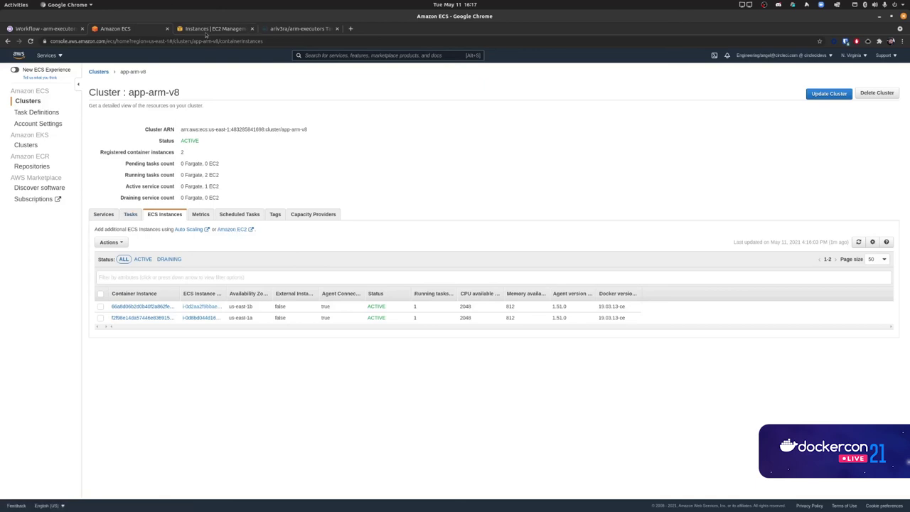
click(32, 31)
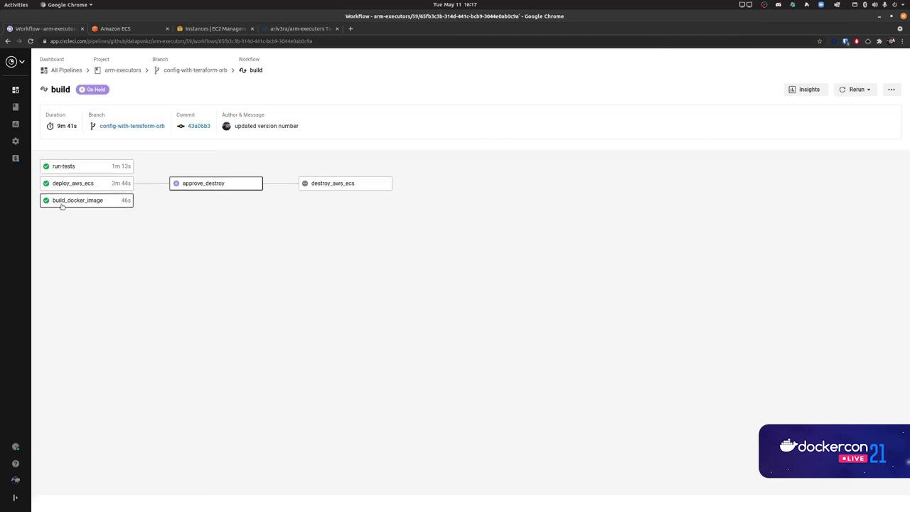
click(73, 183)
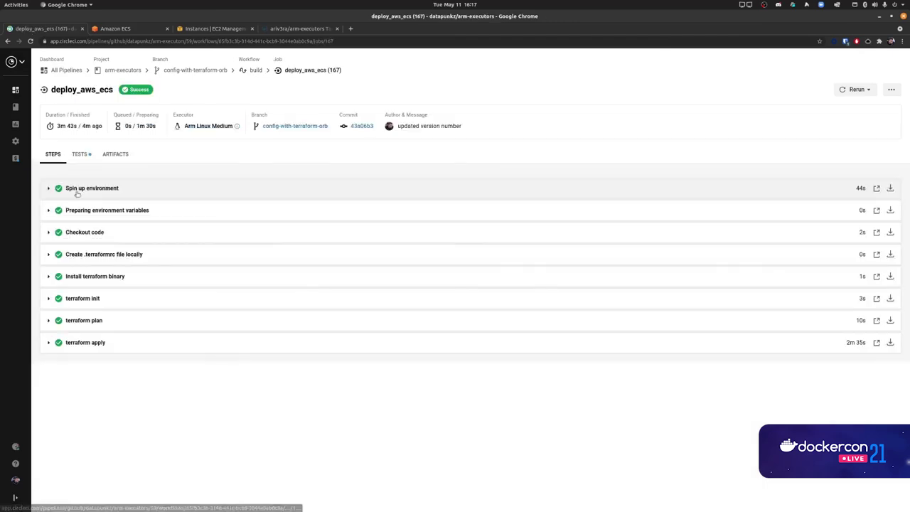
click(97, 344)
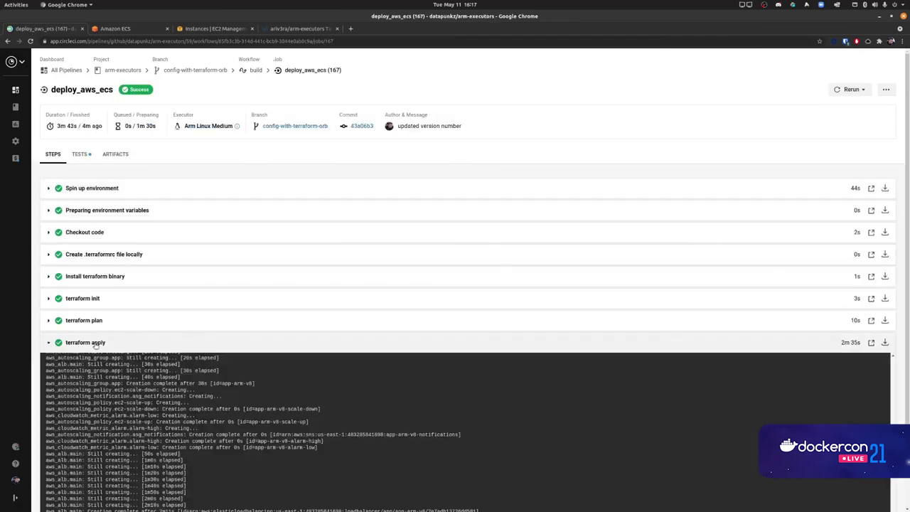
scroll(330, 370, down, 1)
scroll(330, 370, down, 2)
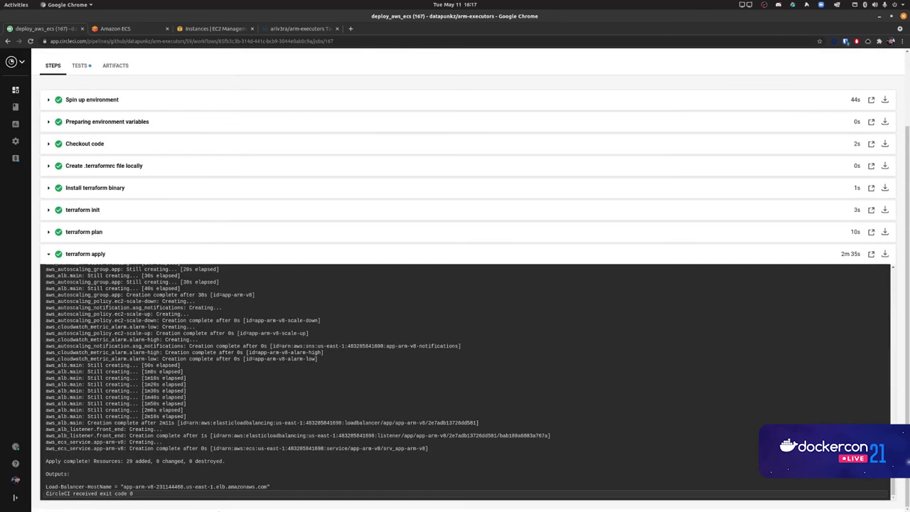
drag(122, 488, 269, 489)
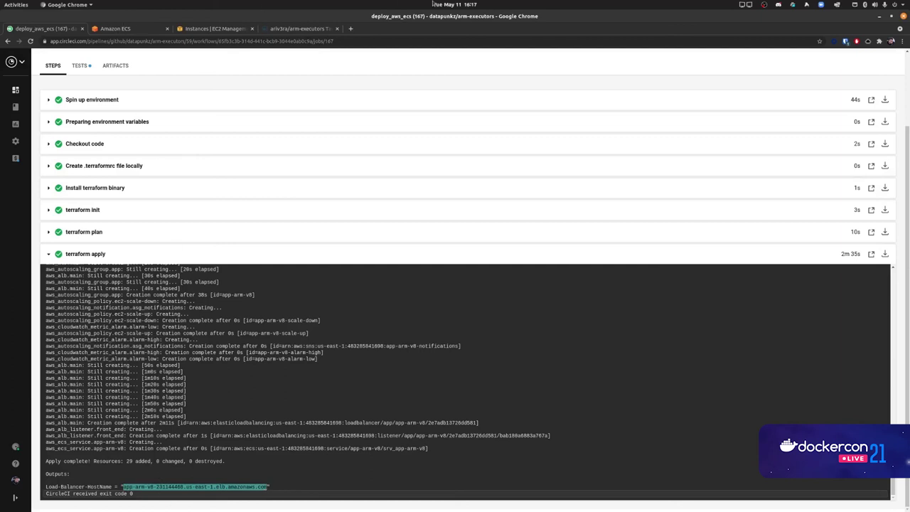
Load the copied load balancer hostname in a new browser tab and check the version number on the deployed app's page.
click(351, 29)
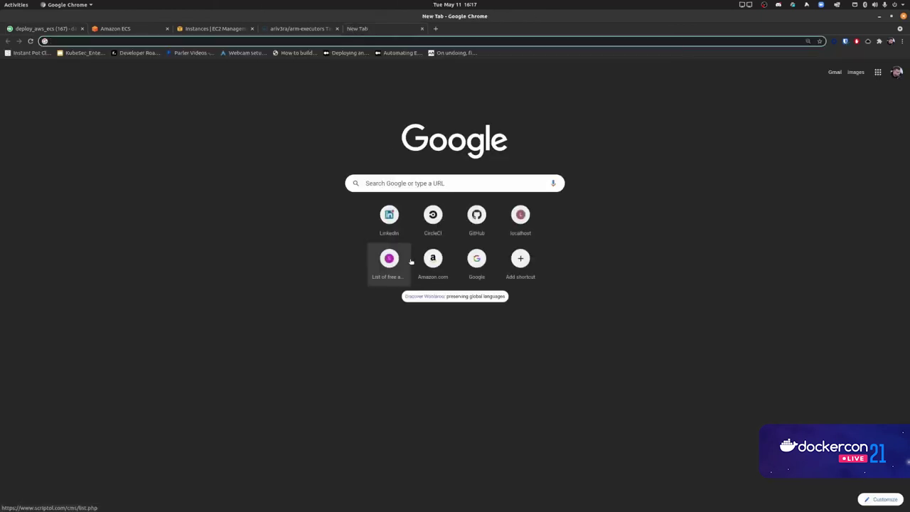
key(ctrl+v)
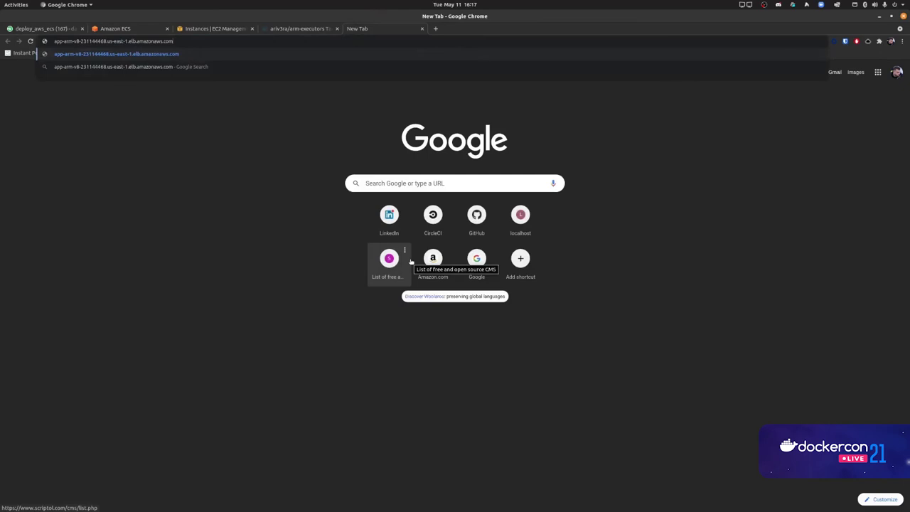
key(Return)
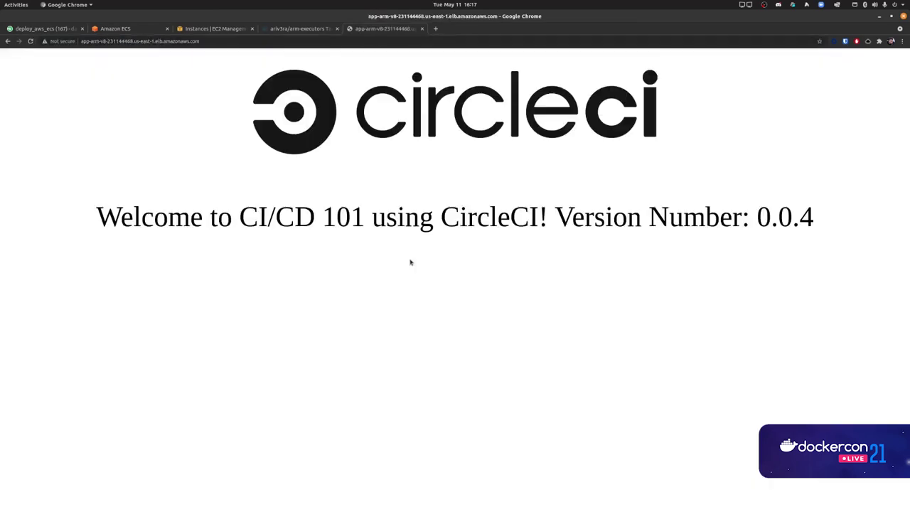
drag(818, 217, 803, 220)
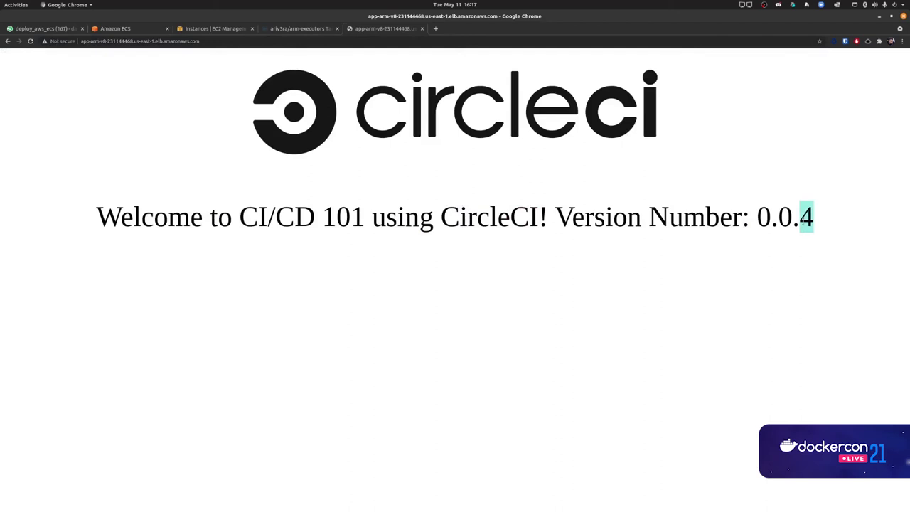
Recheck the app-arm-v8 cluster's task statuses in Amazon ECS and return to pipeline 59's build workflow in CircleCI.
click(133, 28)
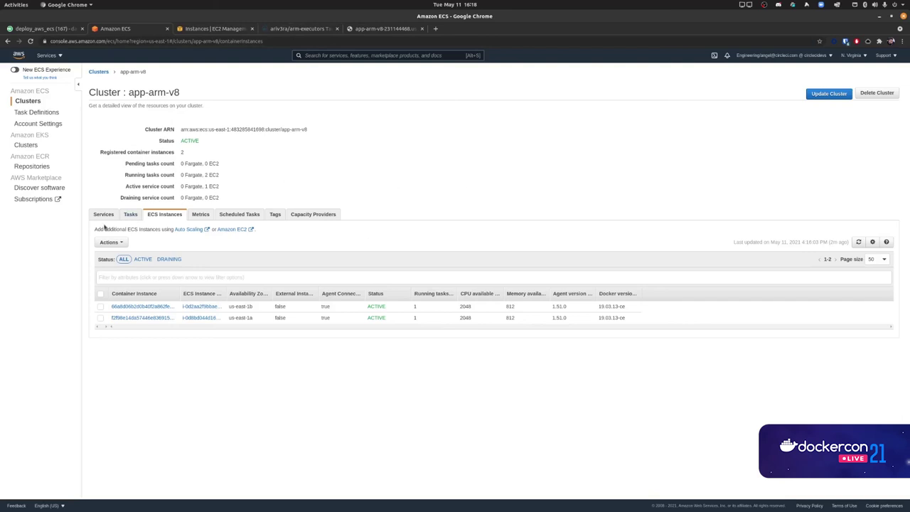
click(132, 215)
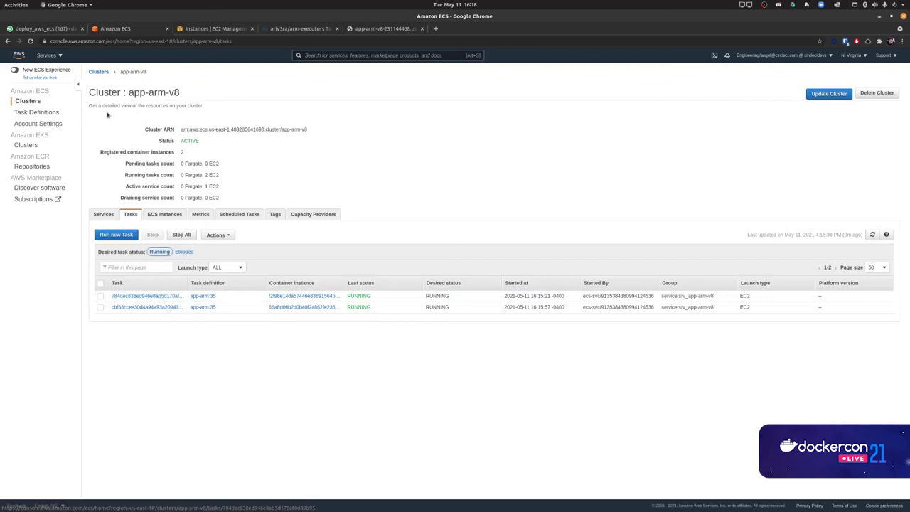
click(32, 31)
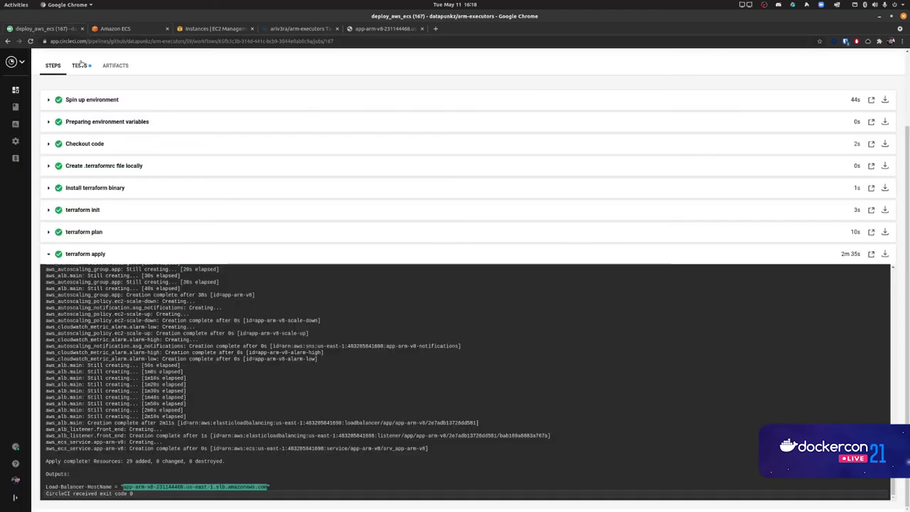
scroll(157, 125, up, 3)
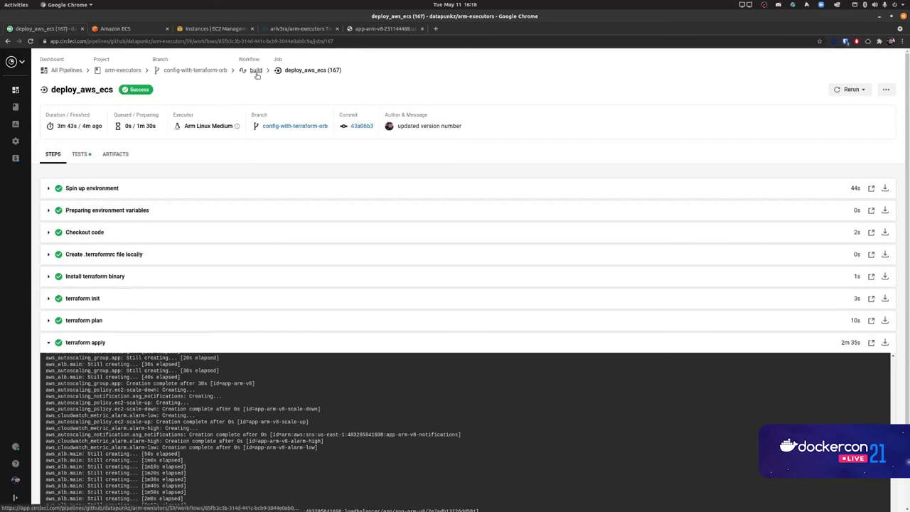
click(216, 72)
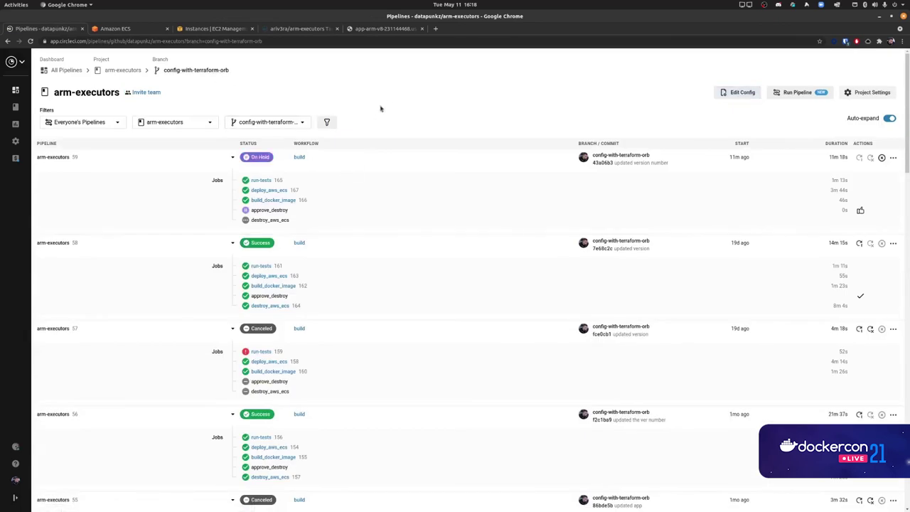
click(254, 158)
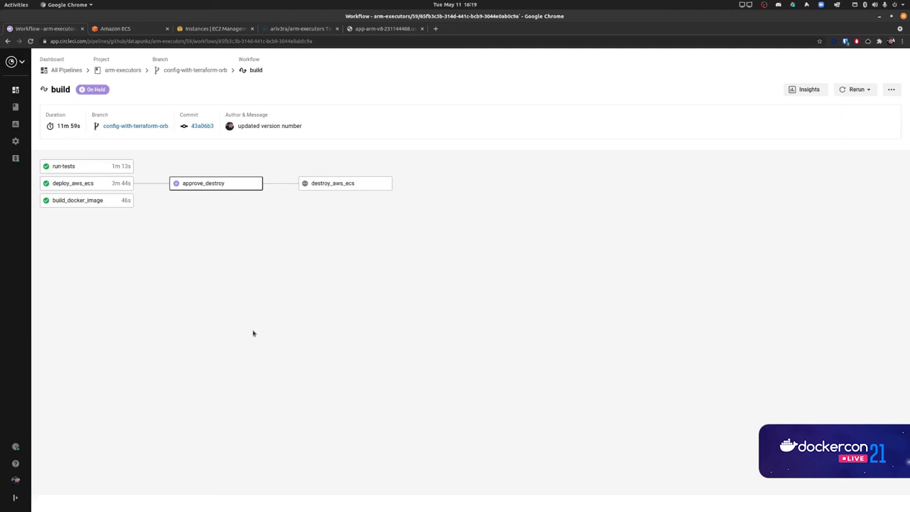
Approve the approve_destroy job so the build workflow can continue to destroy_aws_ecs.
click(227, 185)
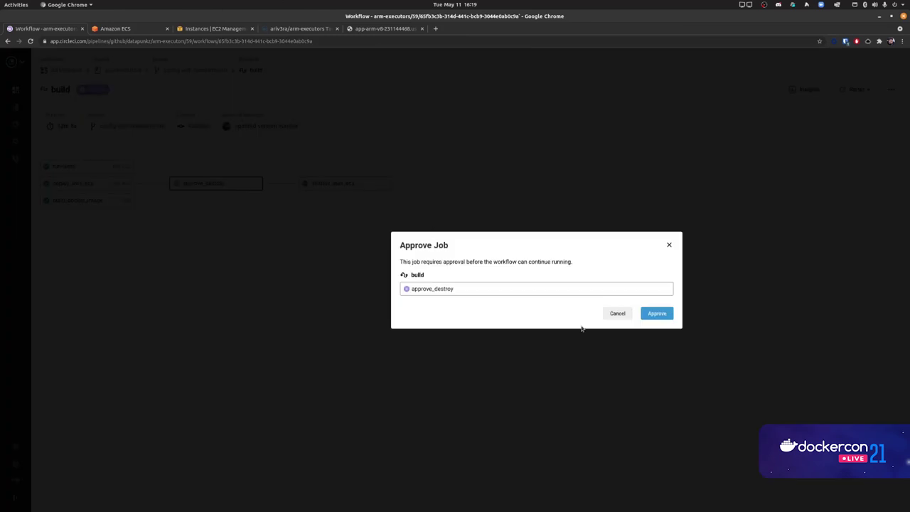
click(661, 315)
click(661, 315)
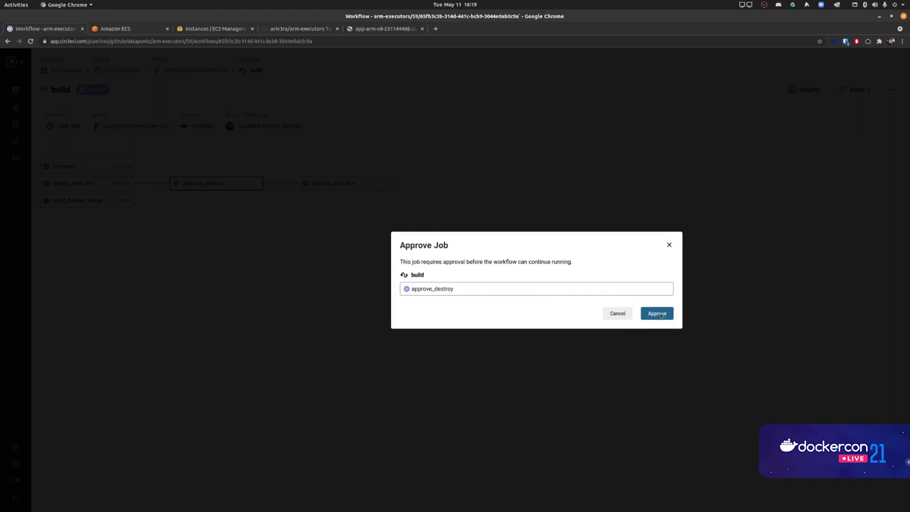
click(661, 315)
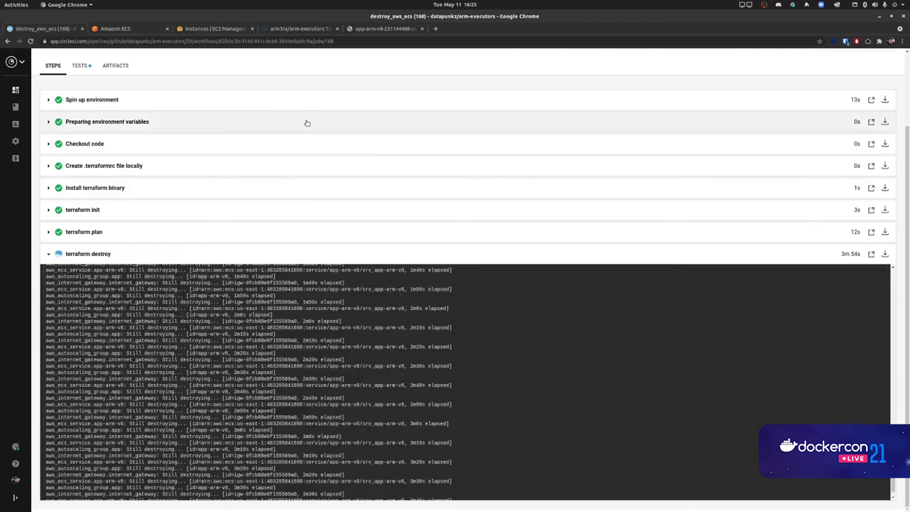
Switch to Amazon ECS, open the app-arm-v8 cluster, and check its services and ECS instances during the teardown.
click(140, 30)
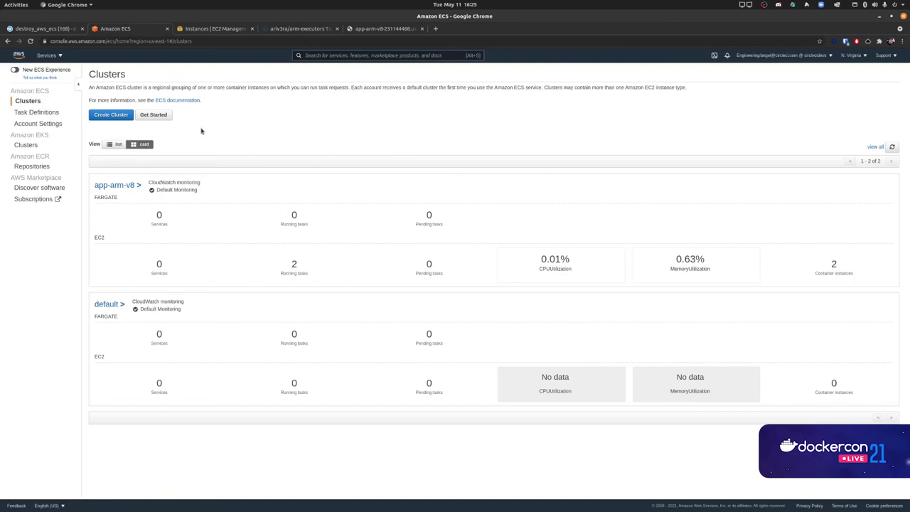
click(108, 186)
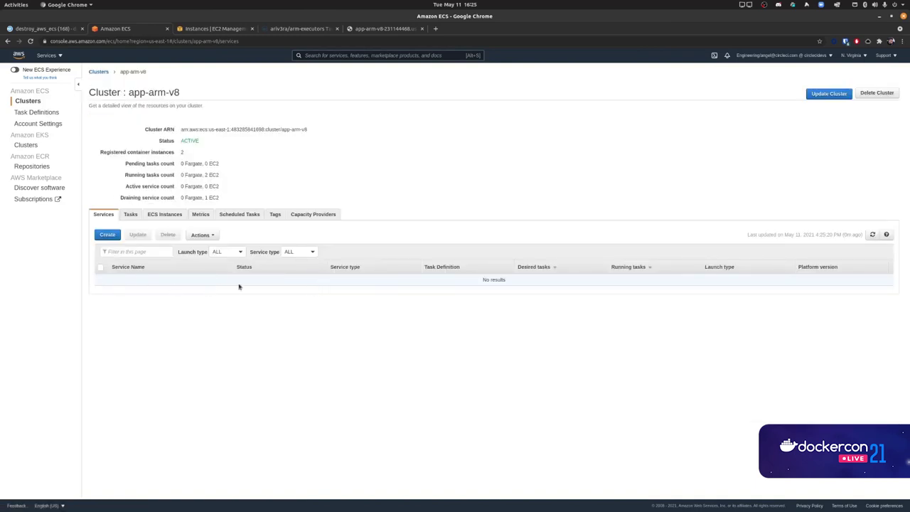
click(165, 215)
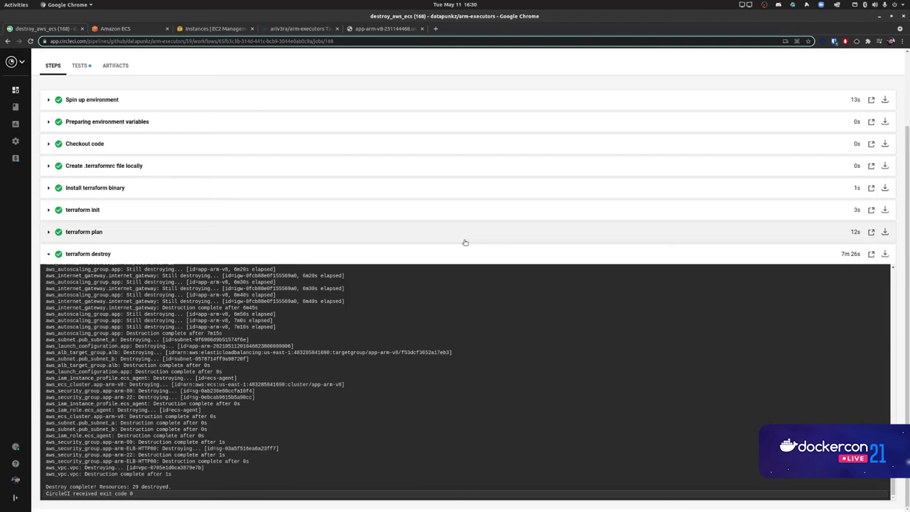
Reload the Amazon ECS clusters list to check whether the app-arm-v8 cluster still exists.
click(133, 30)
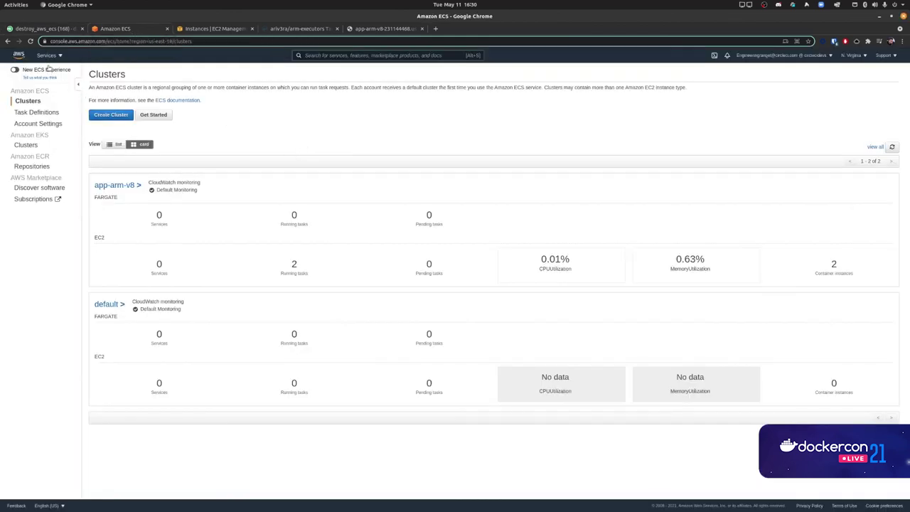
click(30, 41)
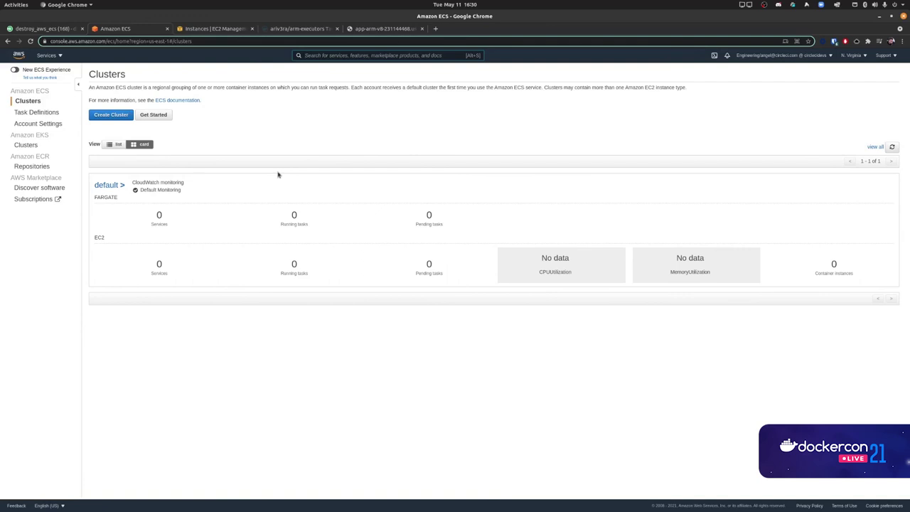
Return to CircleCI, check the destroy_aws_ecs job's status, and open the pipelines list for the config-with-terraform-orb branch.
click(43, 28)
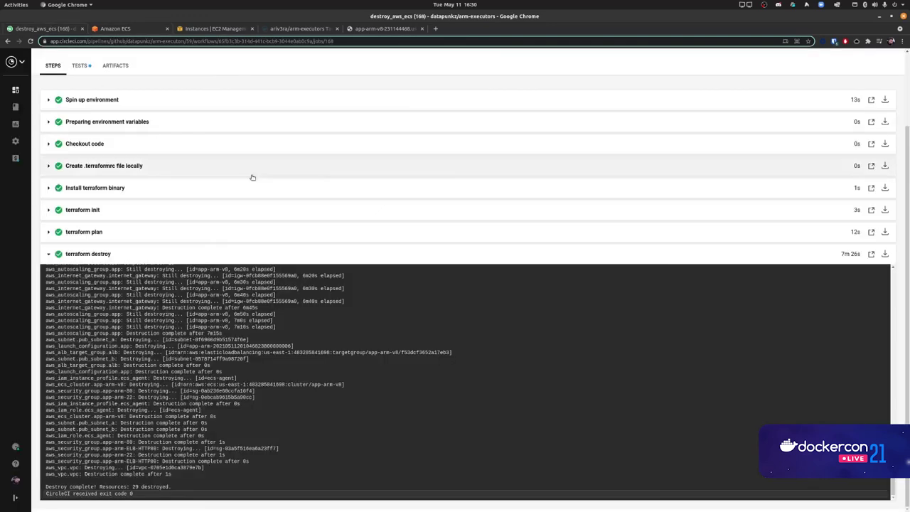
scroll(327, 232, up, 2)
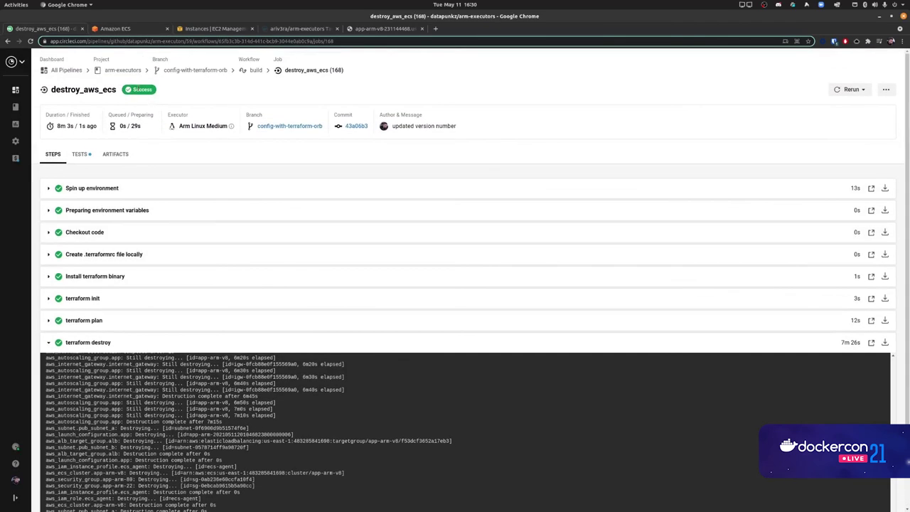
click(189, 71)
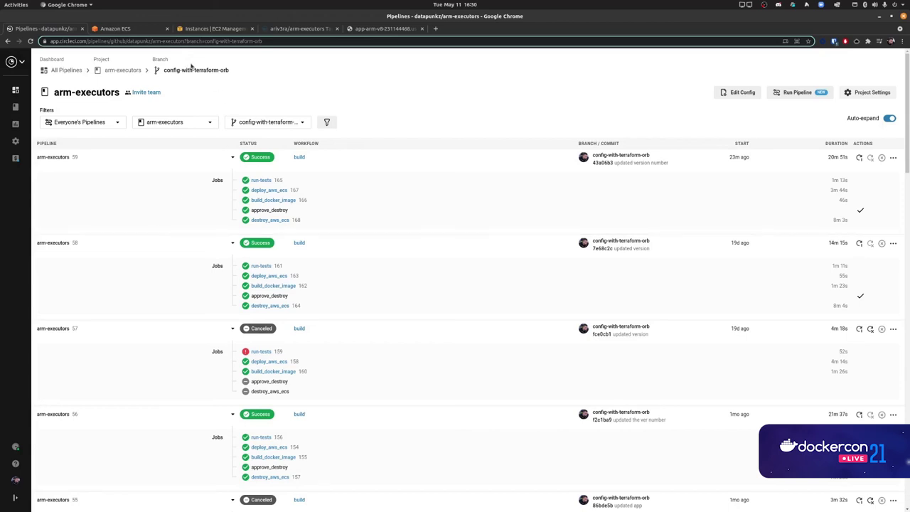
Revisit the ECS clusters, the Docker Hub arm-executors tags and the deployed app's page, and switch to the presentation window.
click(117, 28)
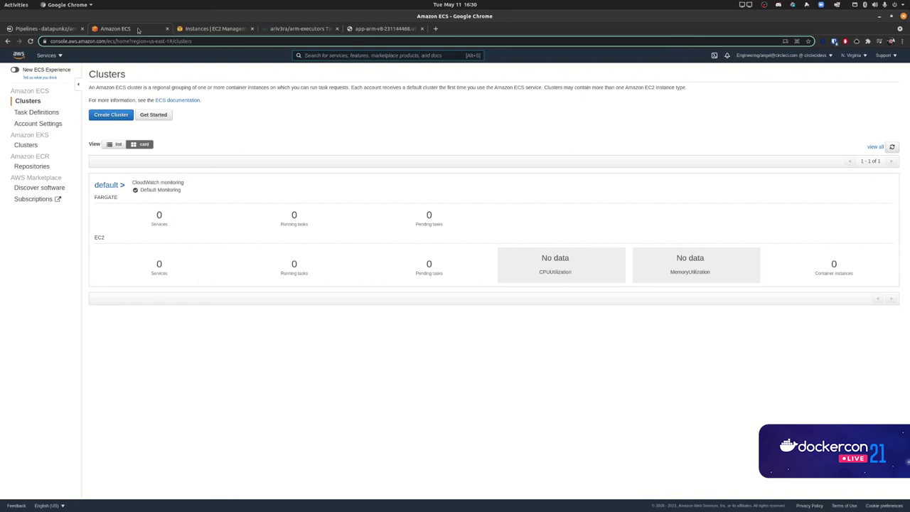
click(264, 29)
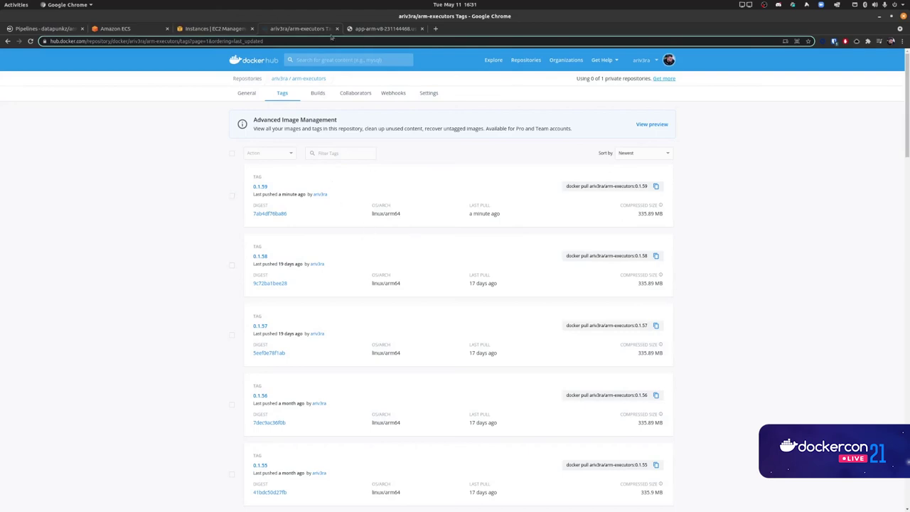
click(365, 30)
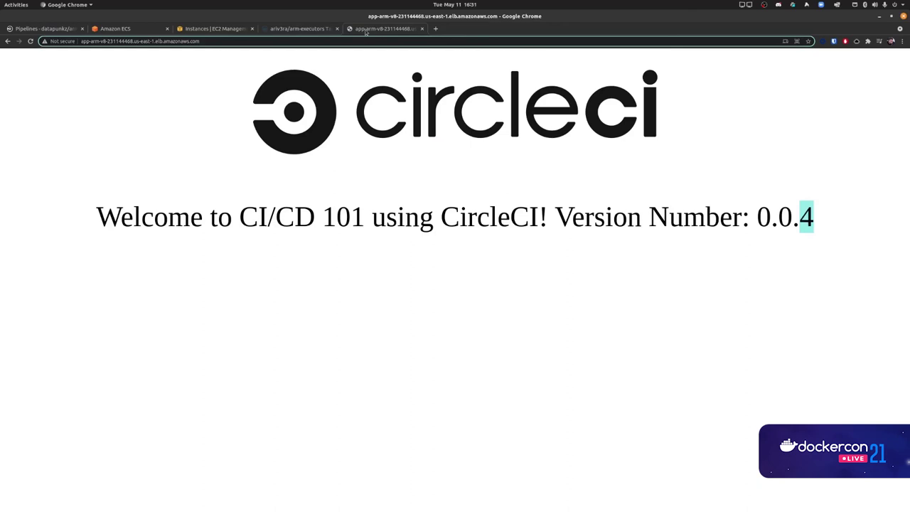
key(alt+Tab)
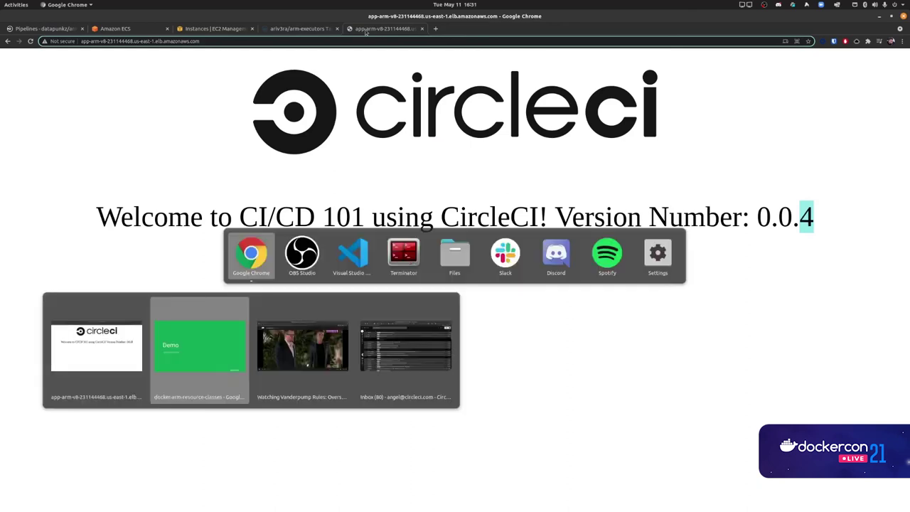